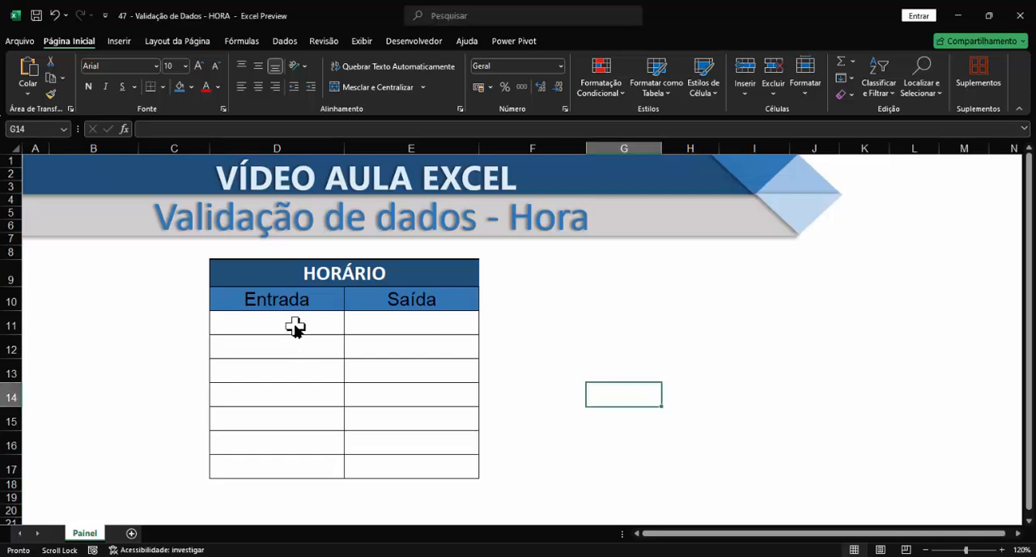
drag(295, 325, 273, 467)
drag(396, 327, 405, 451)
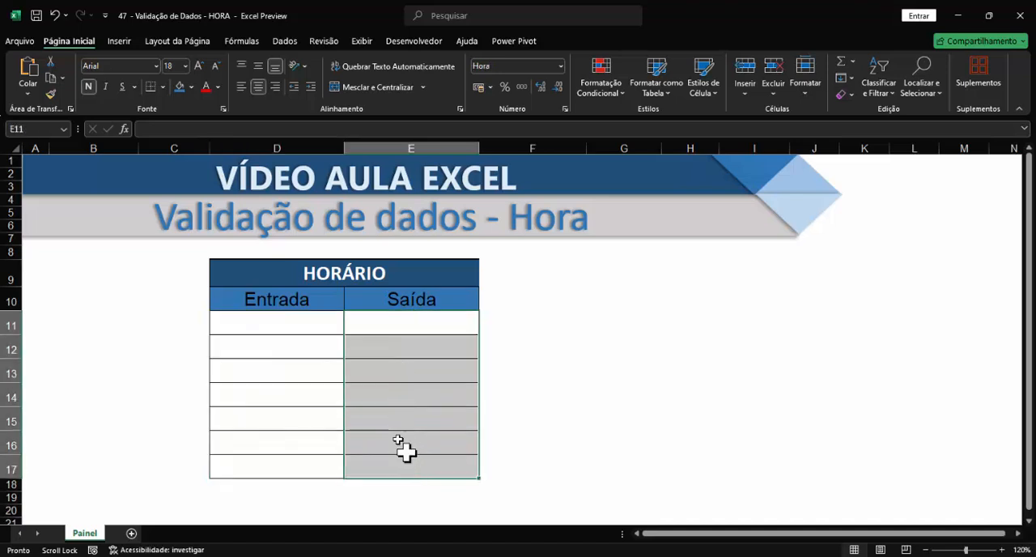
drag(300, 322, 281, 467)
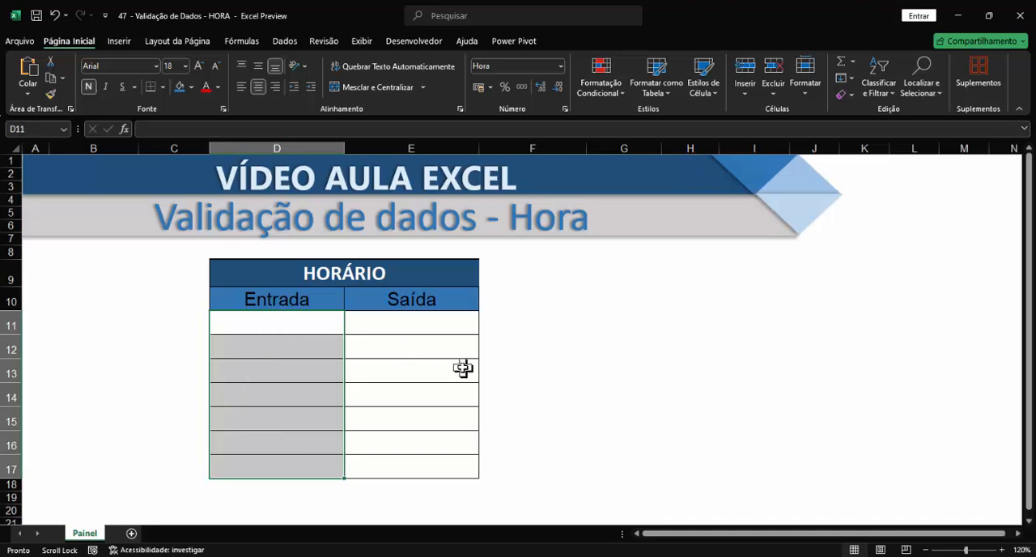
drag(277, 322, 263, 467)
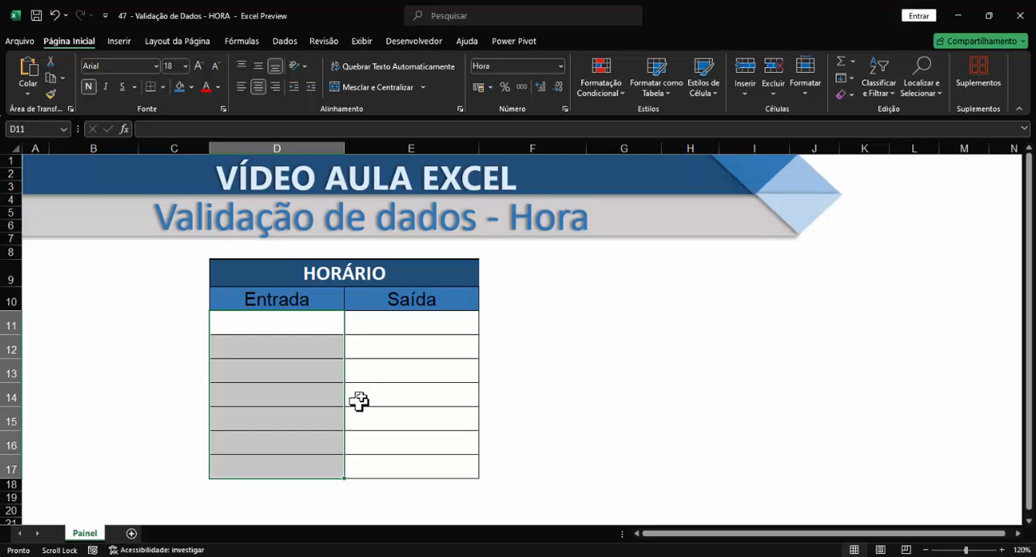
drag(401, 324, 400, 459)
drag(280, 322, 426, 456)
click(625, 411)
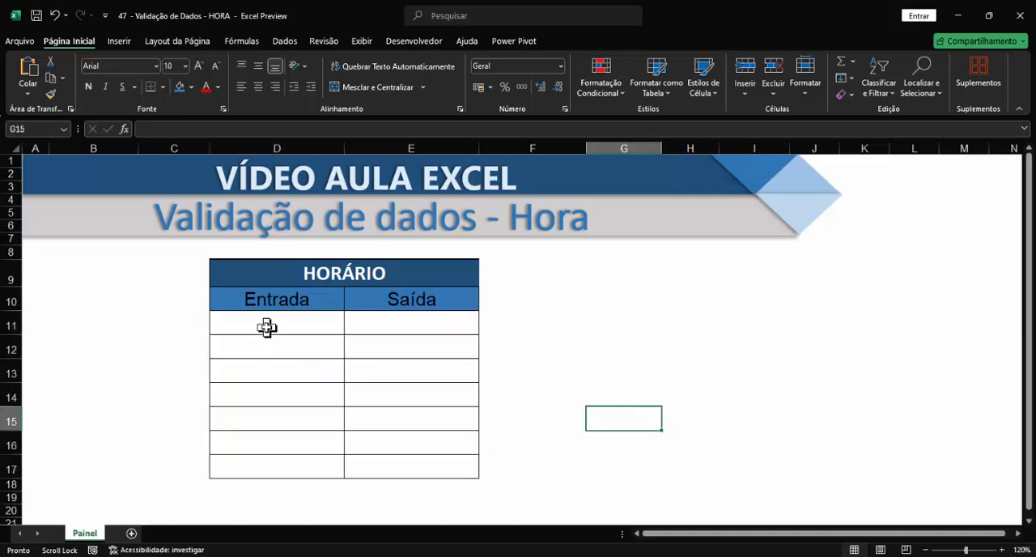
Step: Start a data validation rule for the Entrada cells D11:D17 that allows only Hora values
drag(267, 327, 274, 461)
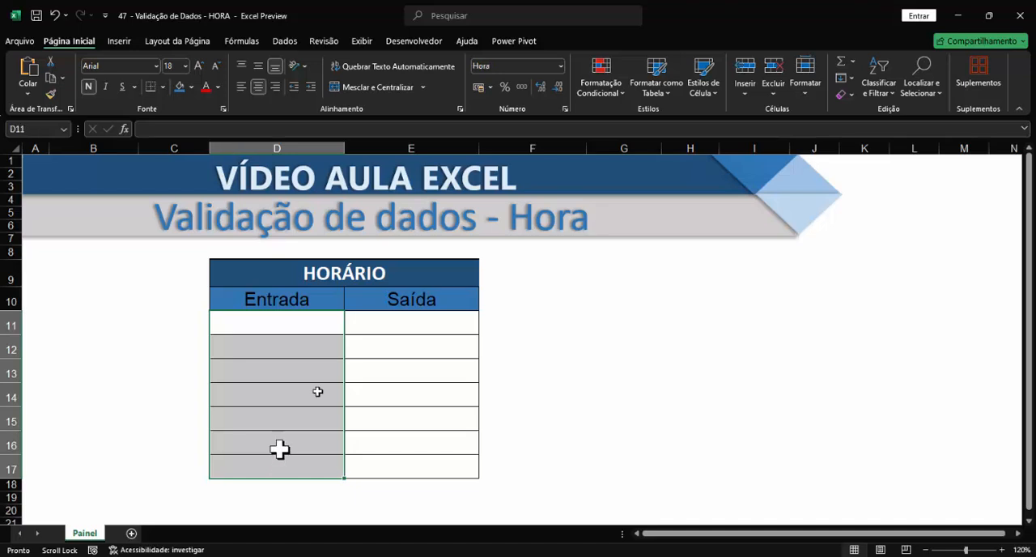
click(285, 42)
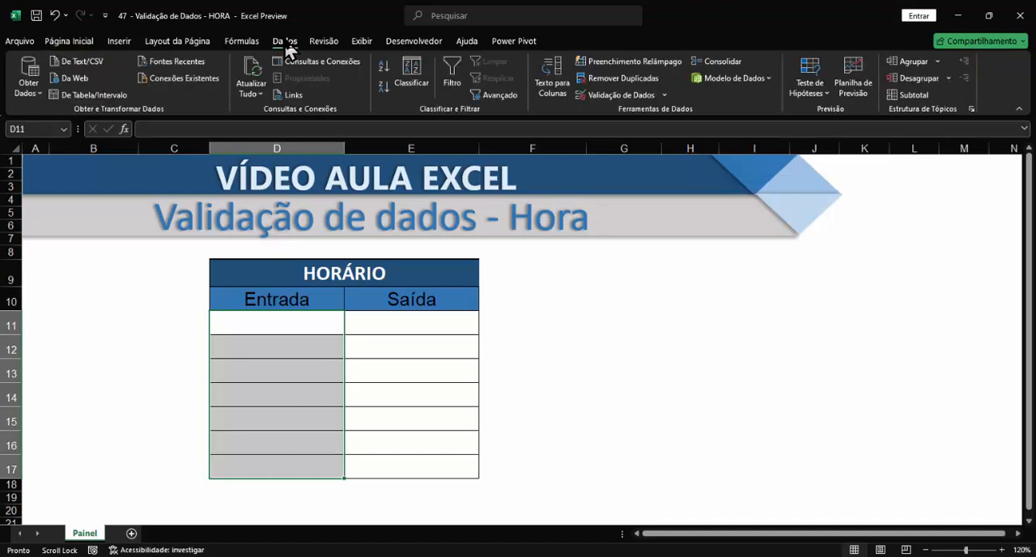
click(617, 98)
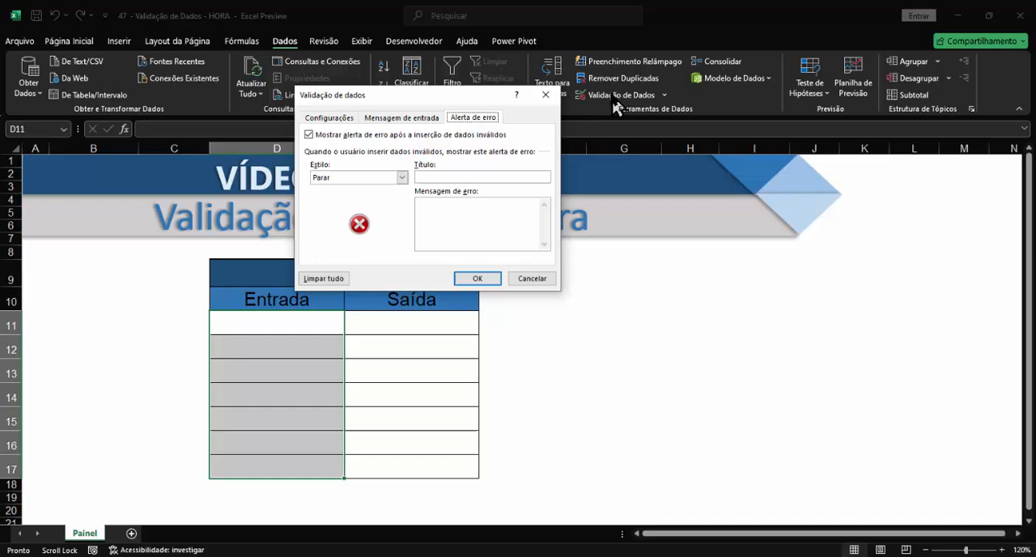
click(325, 118)
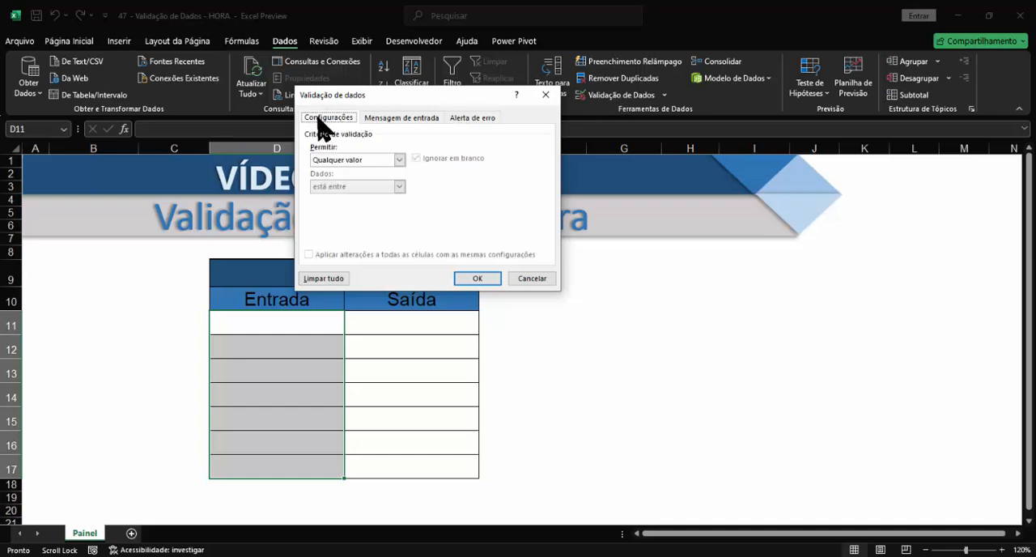
click(400, 162)
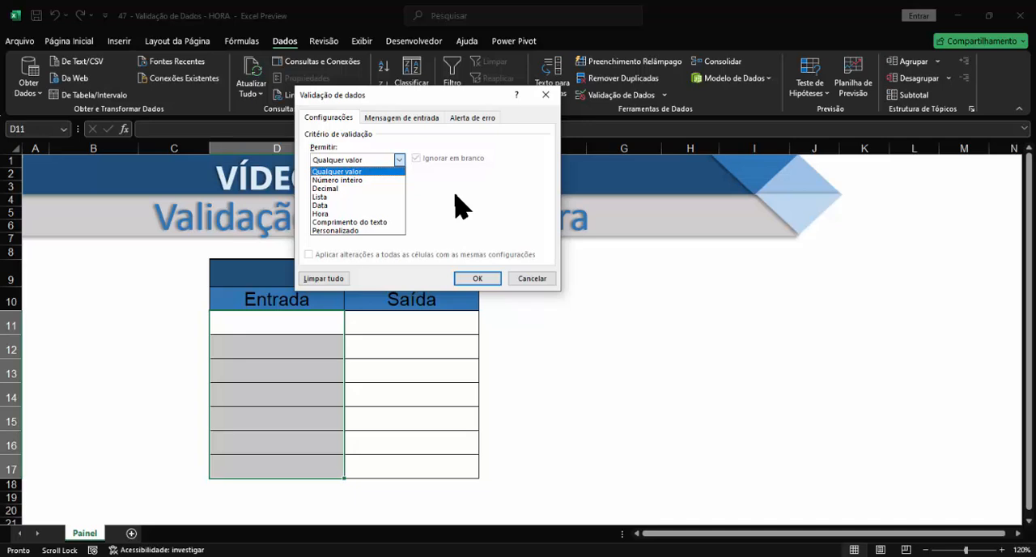
click(319, 214)
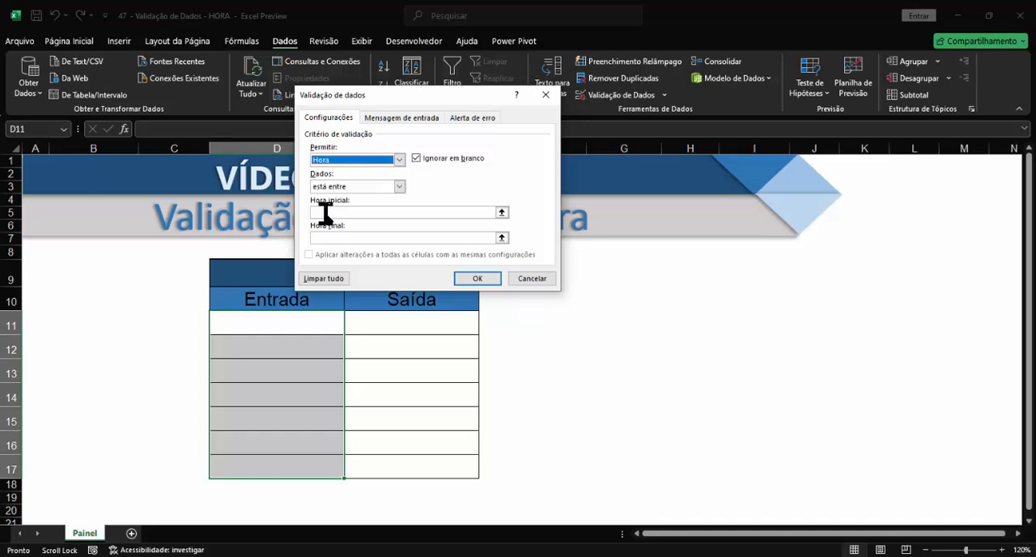
Step: Set the Entrada rule's condition to "é maior ou igual a" with start time 07:00 and apply it
click(399, 186)
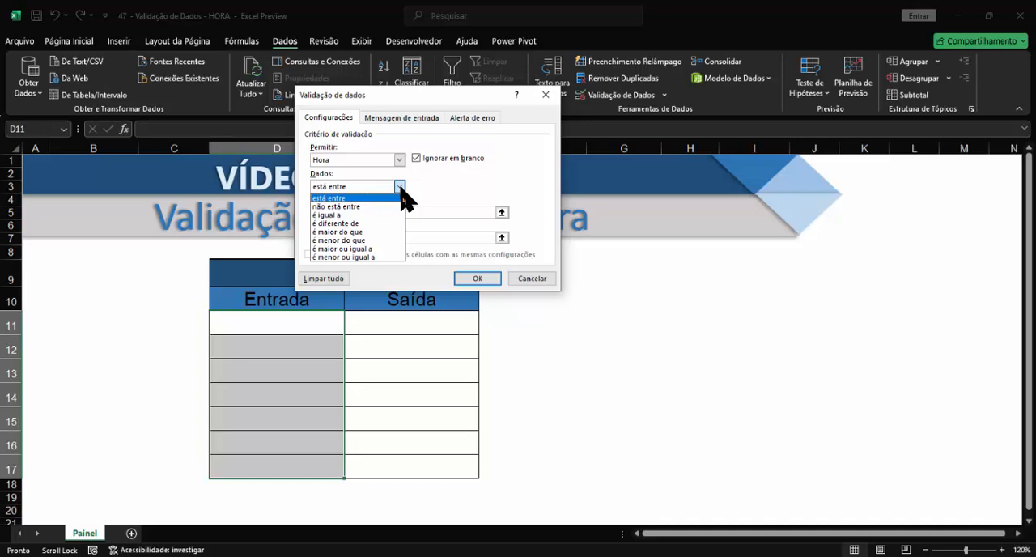
click(358, 249)
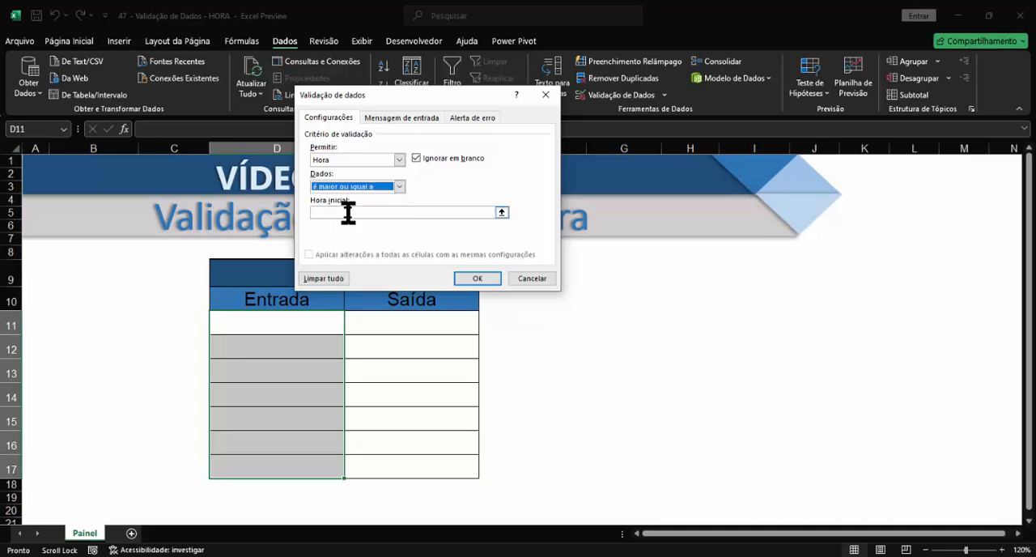
click(348, 212)
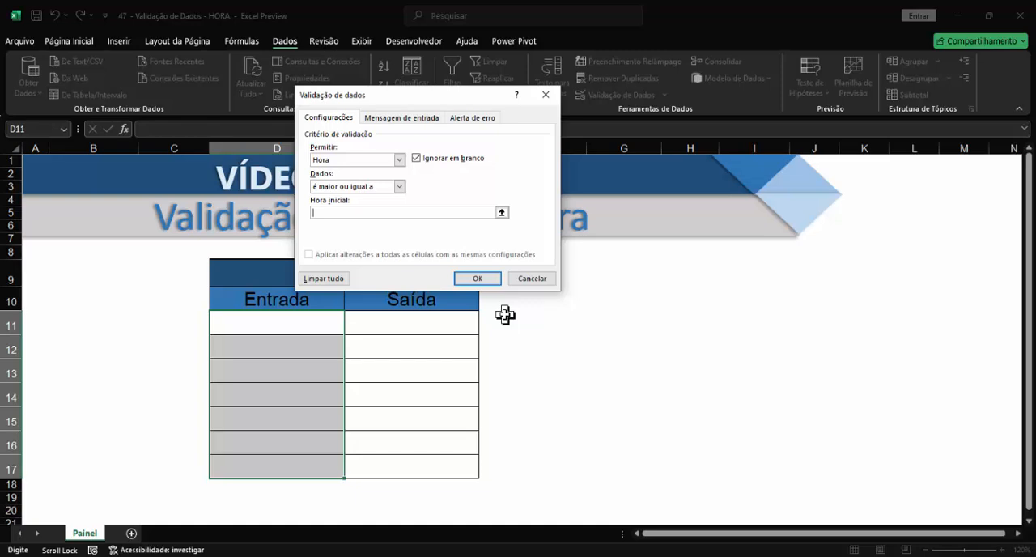
text(07:00)
click(482, 280)
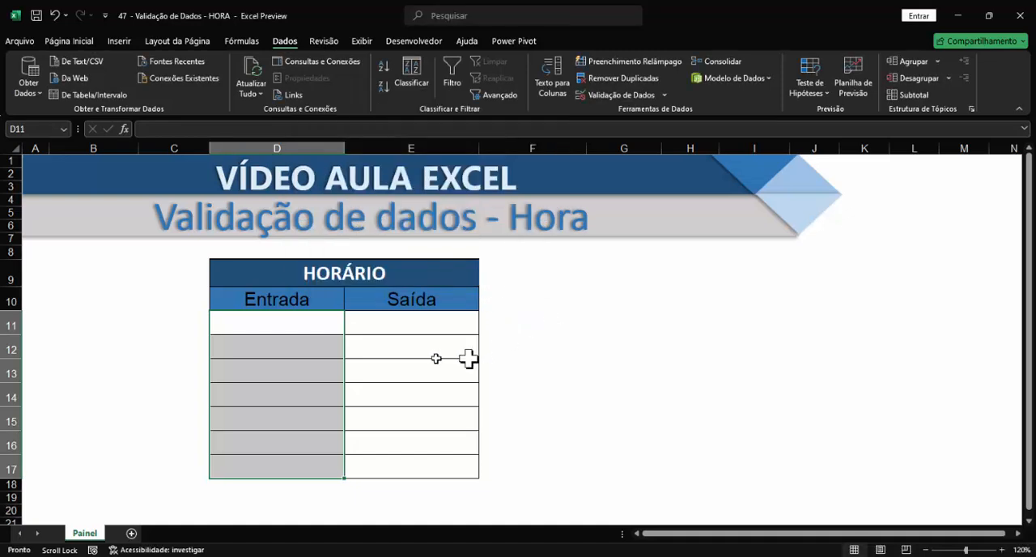
Step: Enter the time 07:25 in the first Entrada cell, D11
click(334, 328)
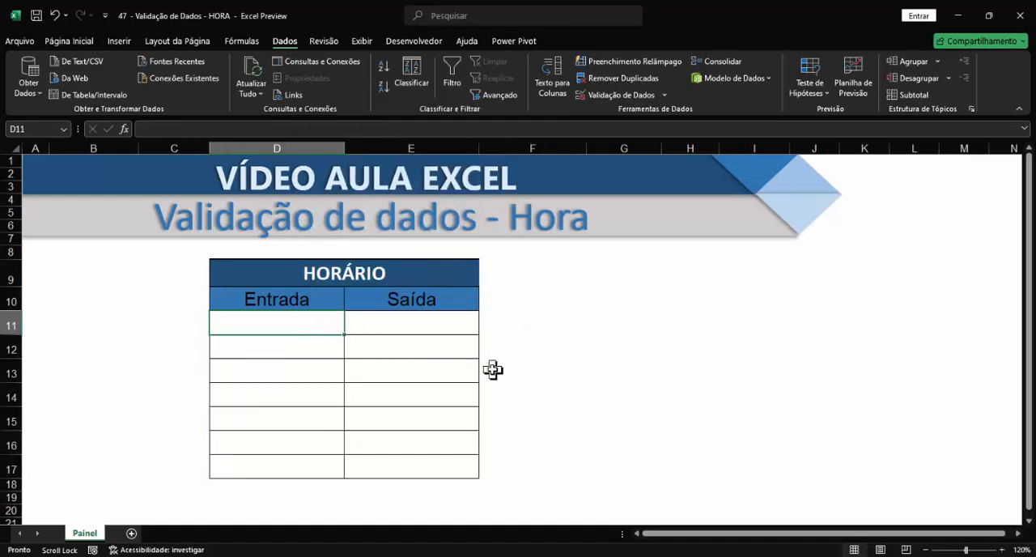
text(07:)
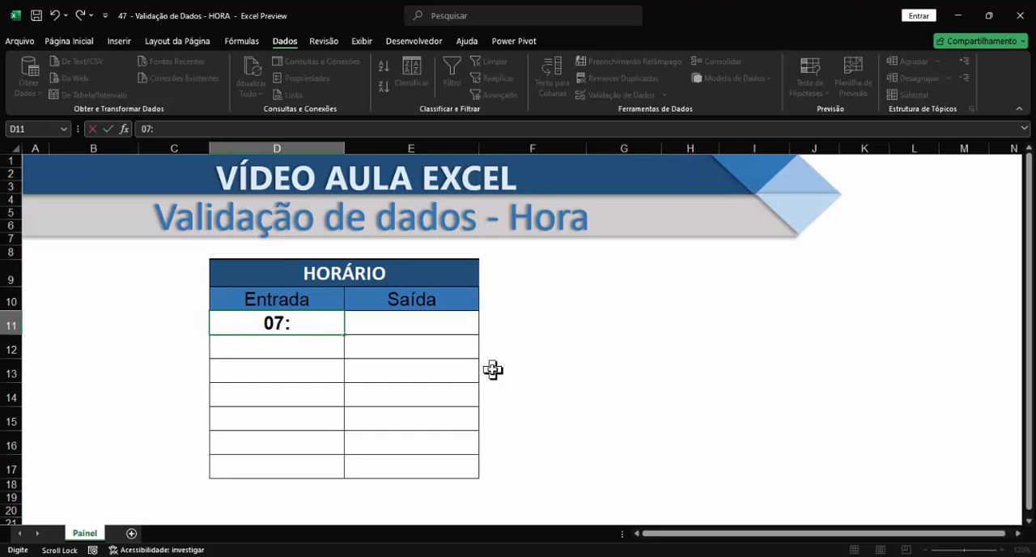
text(25)
key(Return)
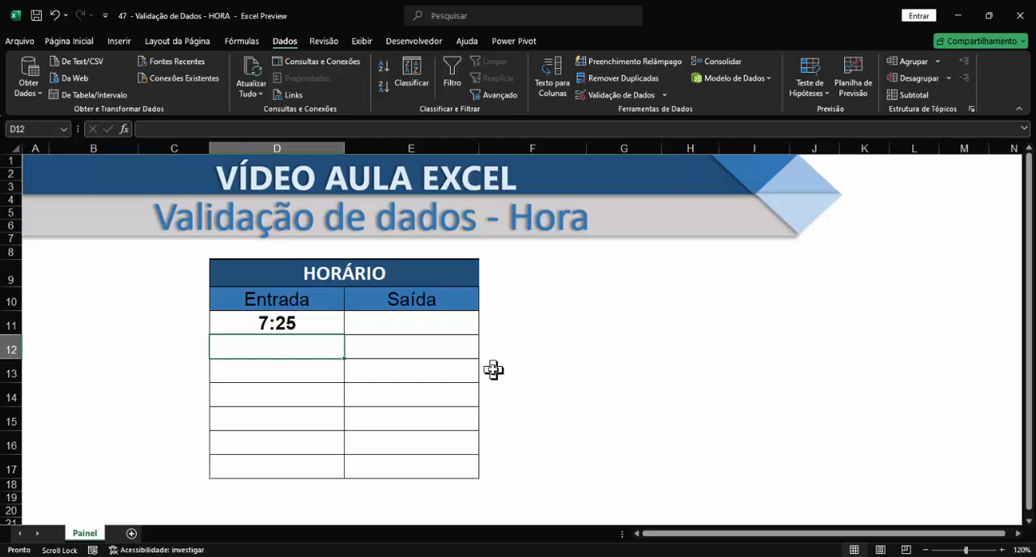
Step: Try to enter 06:59 in cell D12 to test the Entrada validation rule, cancelling the entry if it is refused
text(06:)
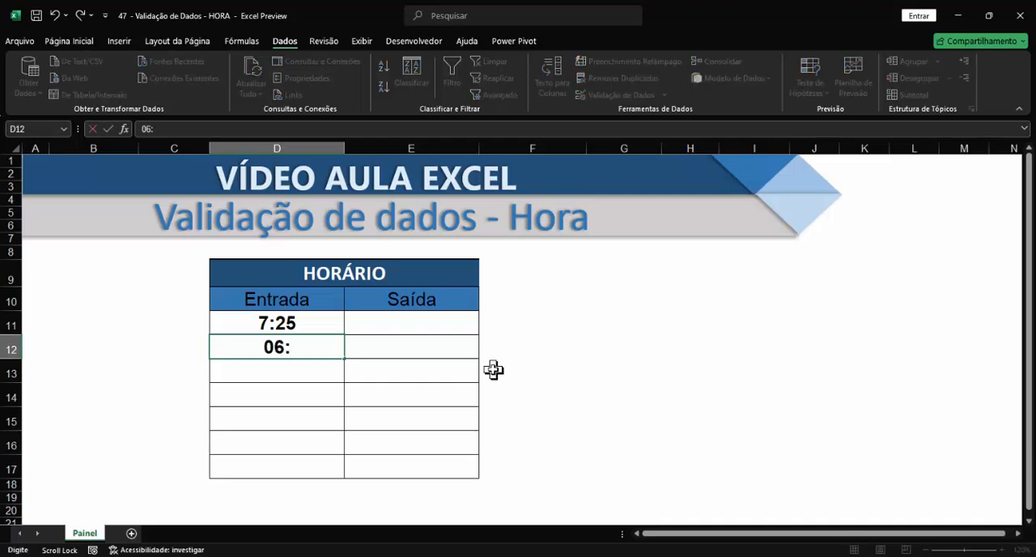
text(59)
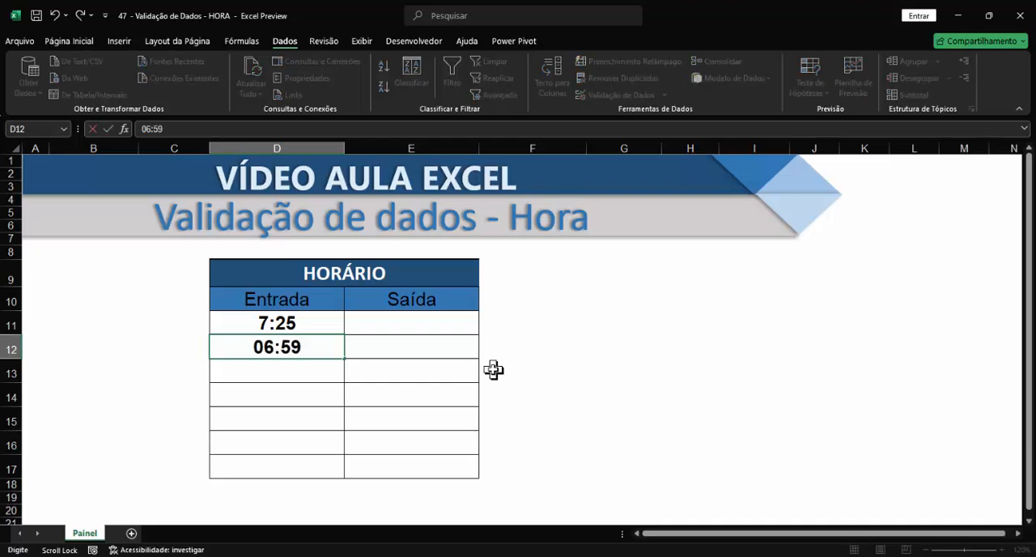
key(Return)
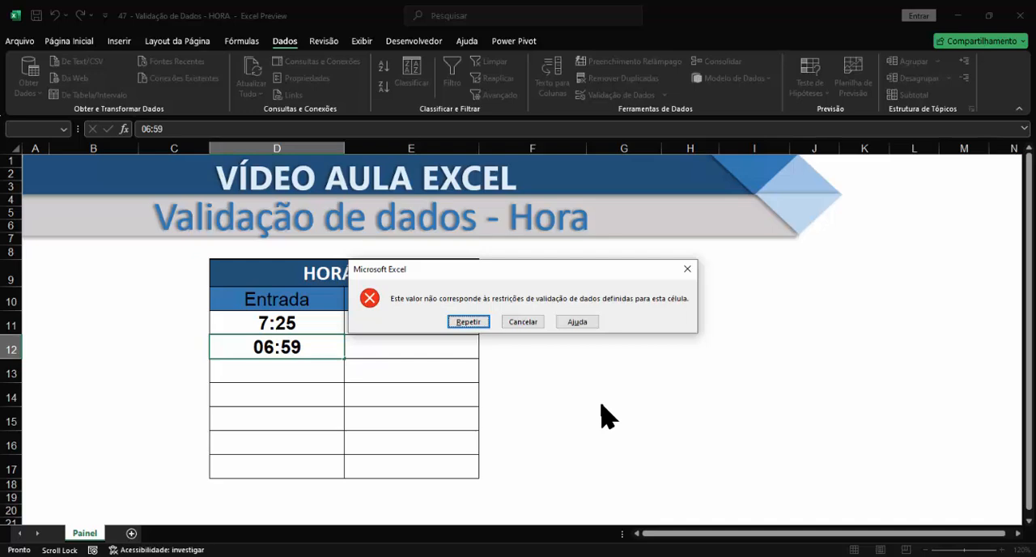
click(524, 321)
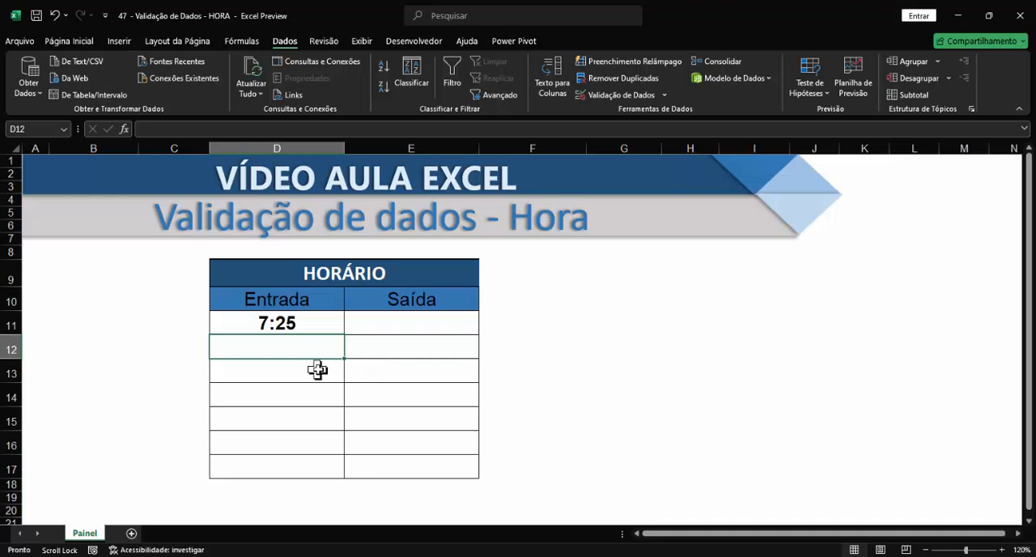
Step: Enter the time 07:36 in the second Entrada cell, D12
text(07)
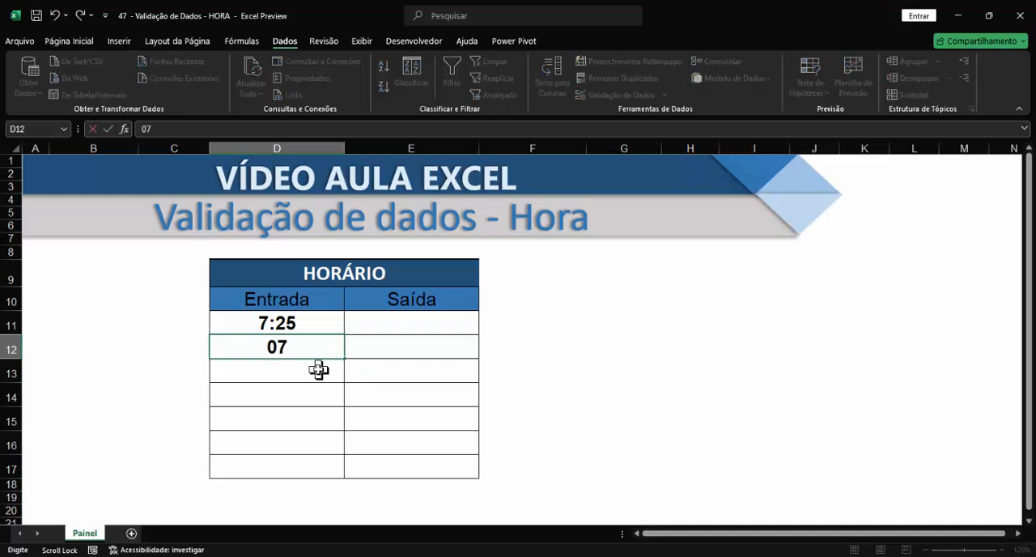
text(:36)
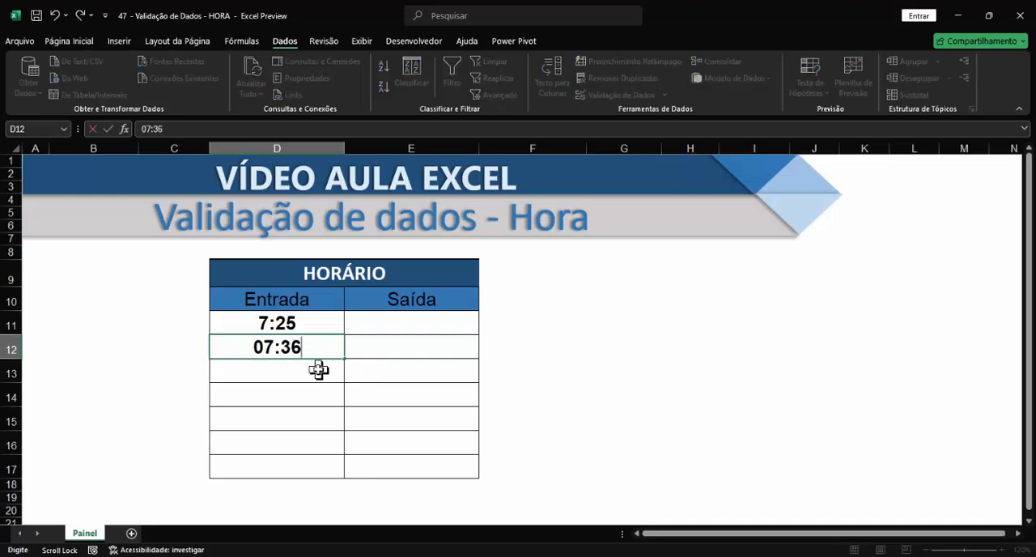
key(Return)
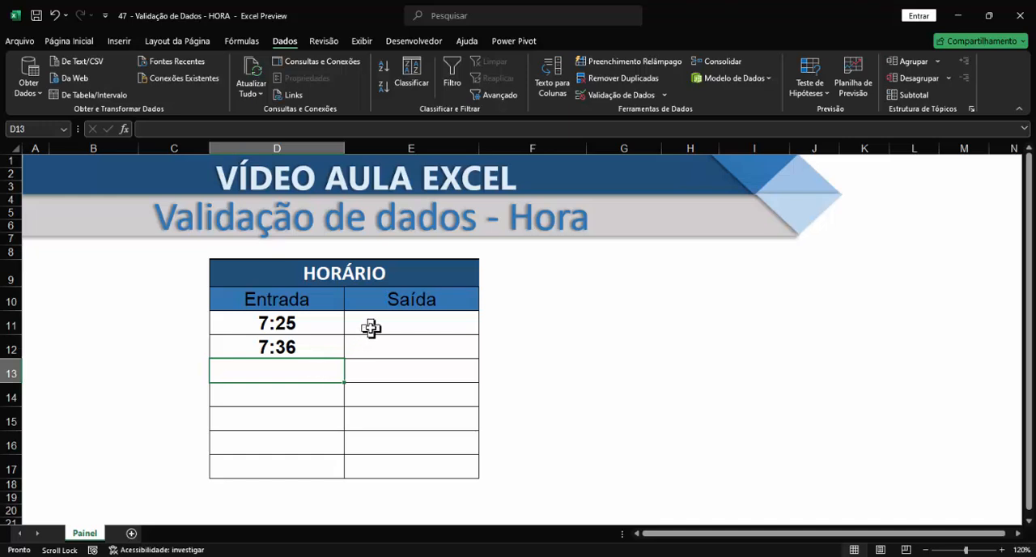
Step: Start a data validation rule for the Saída cells E11:E17 that allows only Hora values
drag(370, 328, 385, 474)
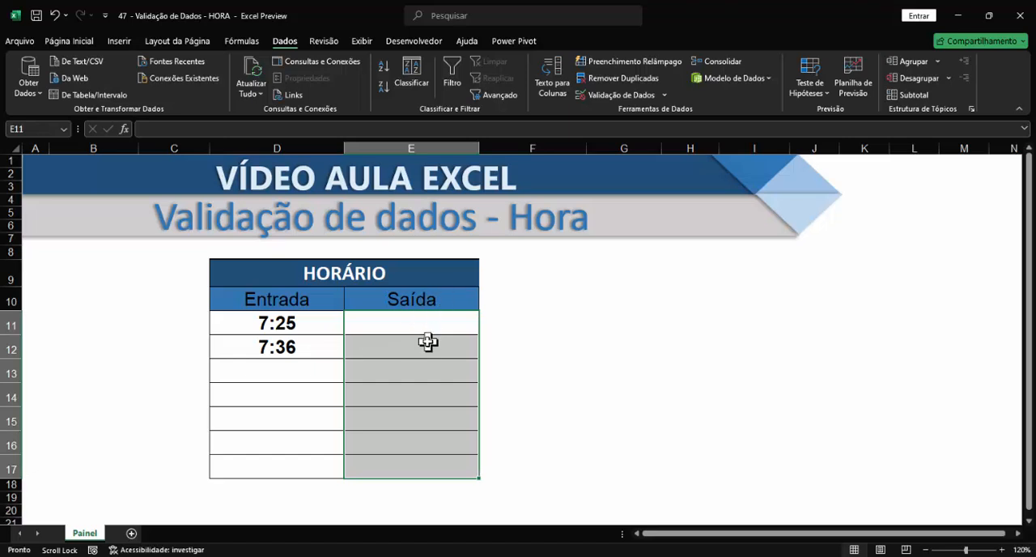
click(526, 360)
drag(406, 322, 396, 471)
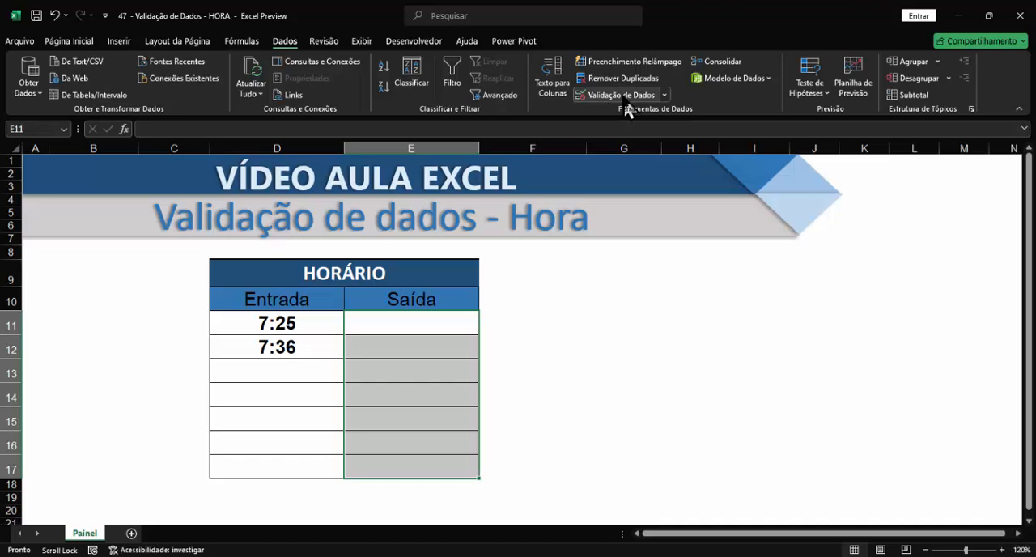
click(619, 97)
click(397, 160)
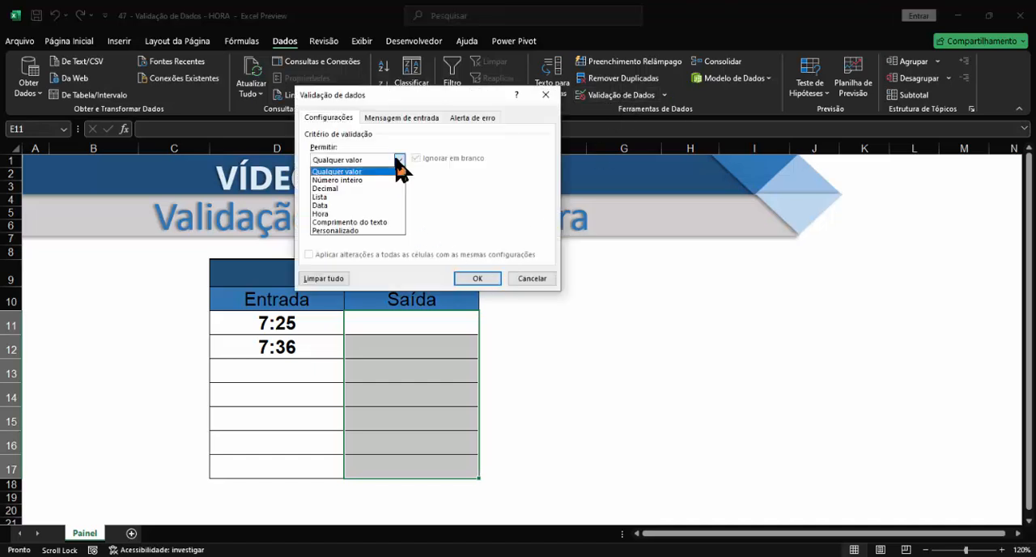
click(323, 215)
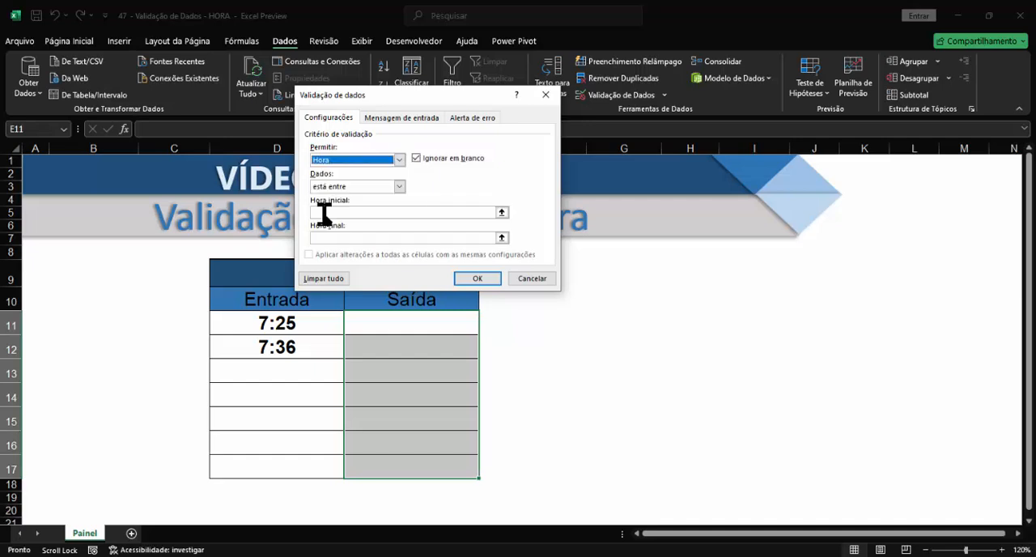
Step: Set the Saída rule's condition to "é menor ou igual a" with end time 17:00 and apply it
click(399, 187)
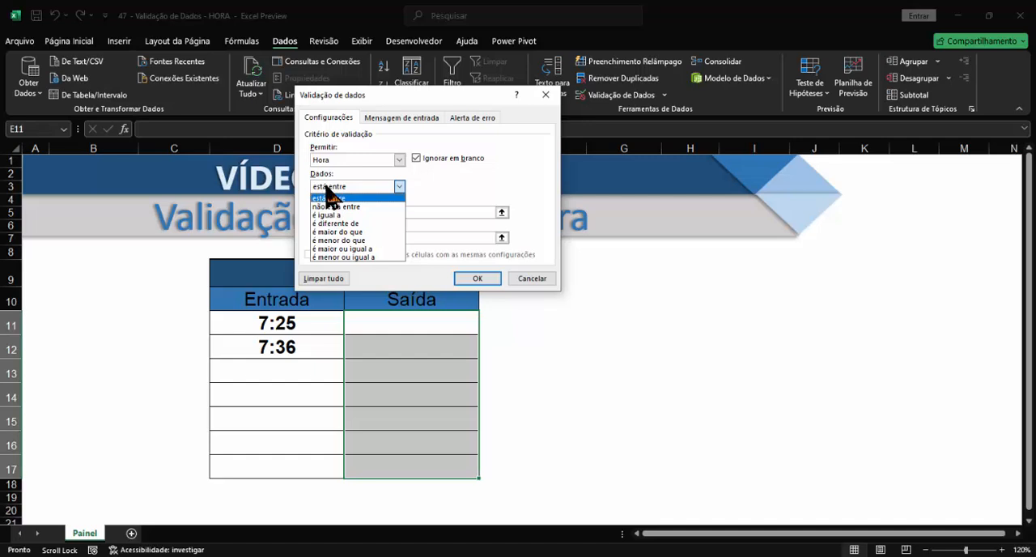
click(338, 257)
click(365, 211)
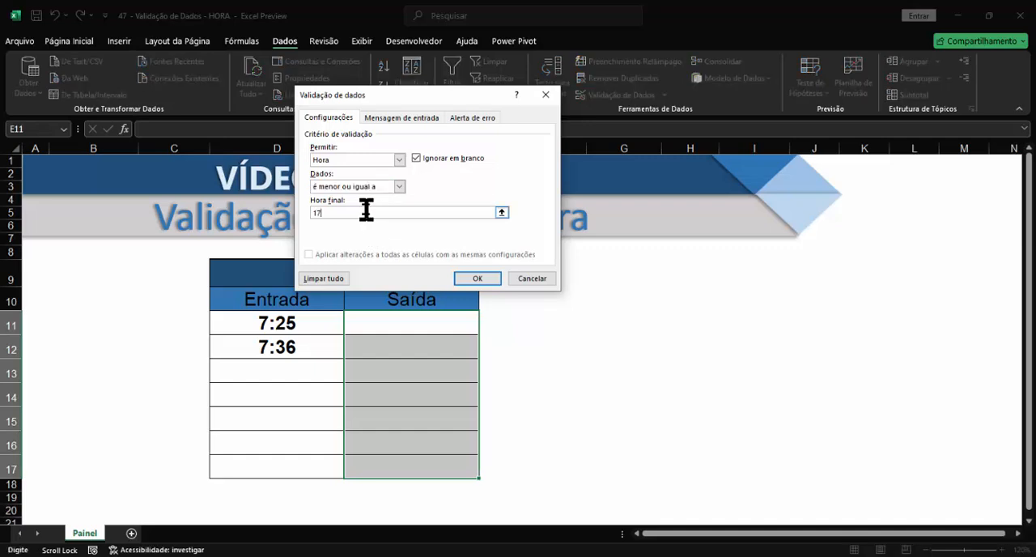
text(17:00)
click(478, 278)
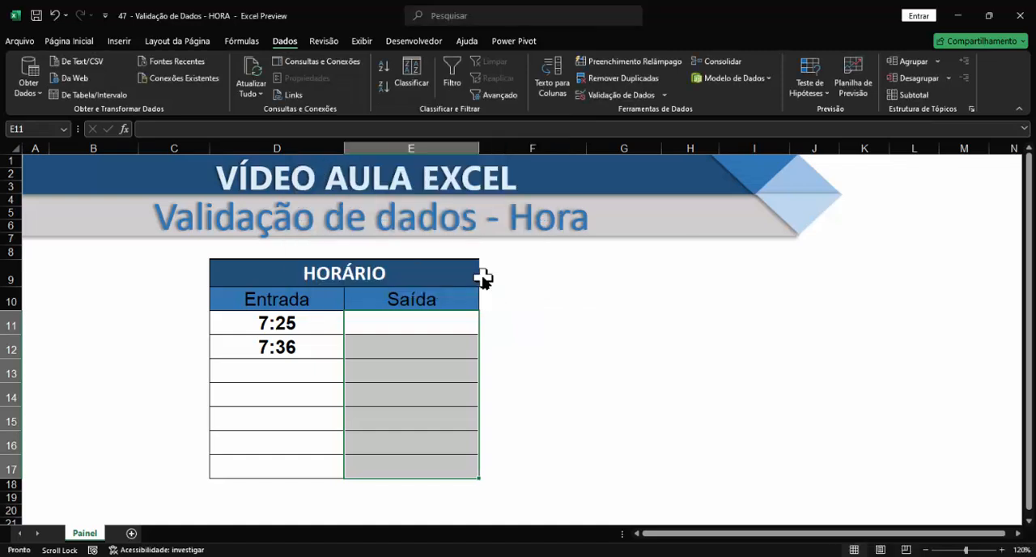
Step: Enter the times 16:59 and 17:00 in the first two Saída cells, E11 and E12
click(613, 392)
click(399, 329)
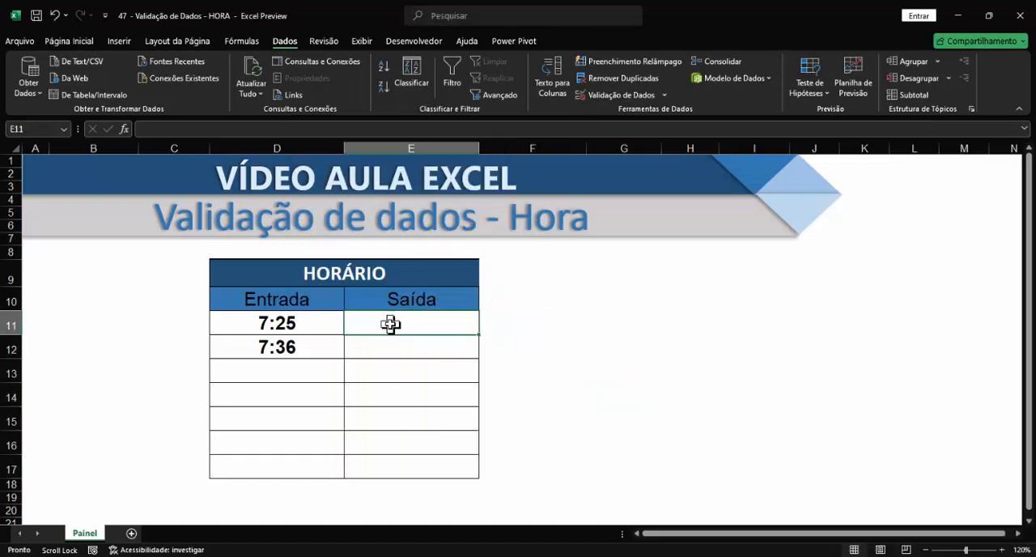
text(16)
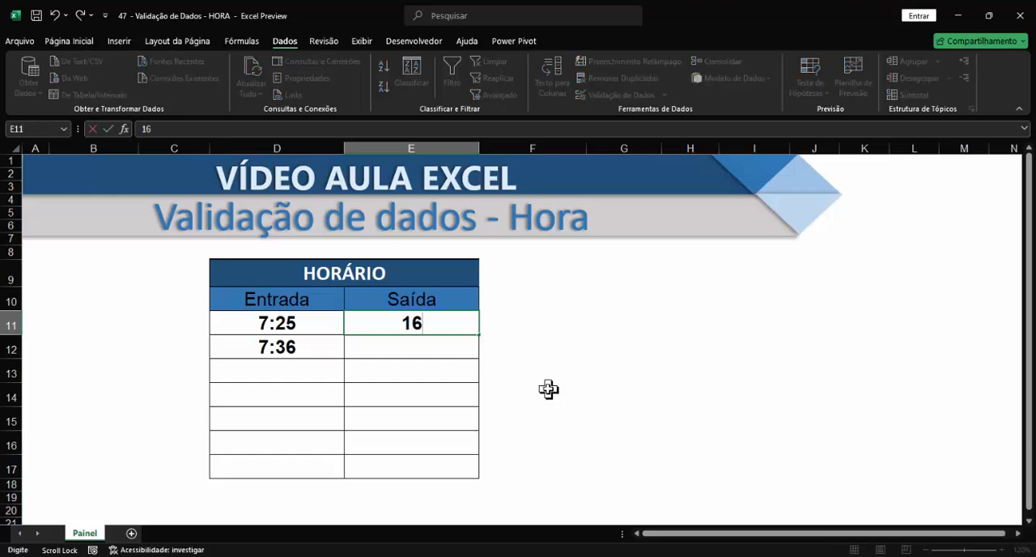
text(:59)
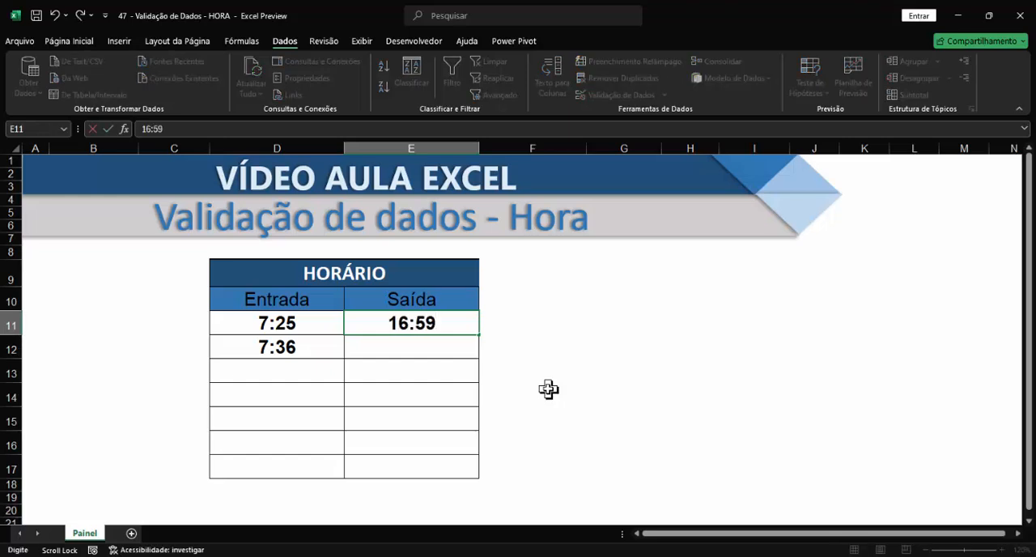
key(Return)
text(17:)
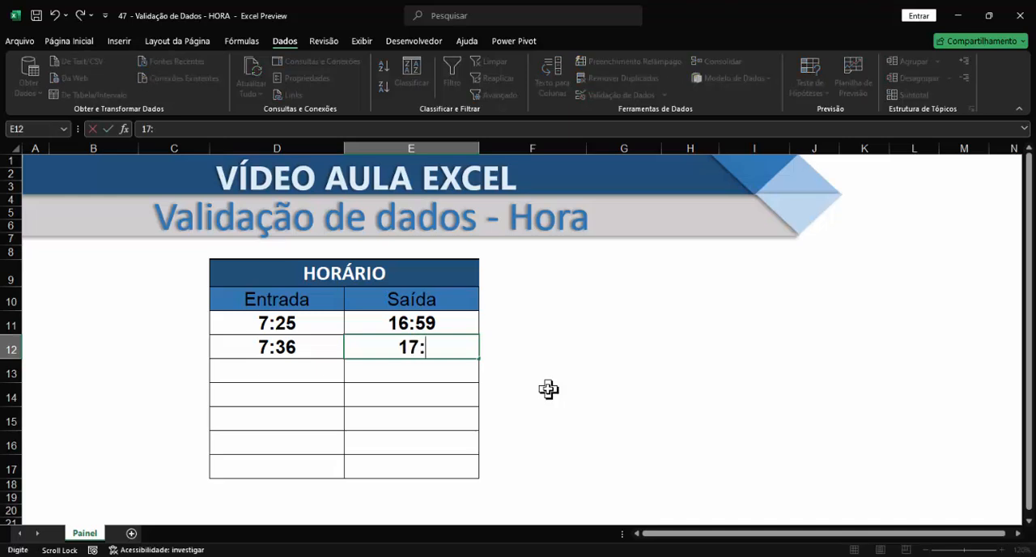
text(00)
key(Return)
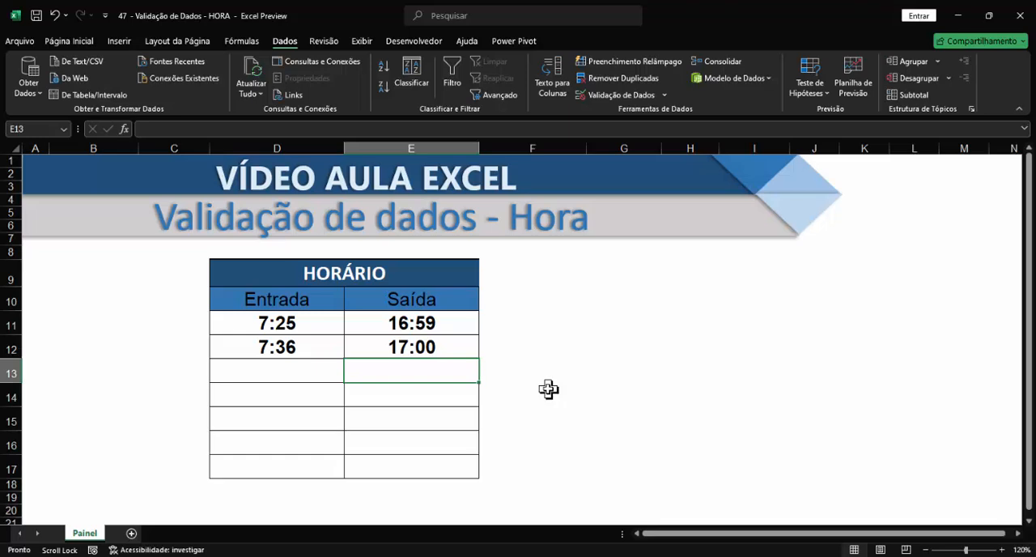
Step: Try to enter 18:30 in cell E13 to test the Saída validation rule, cancelling the entry if it is refused
text(18:30)
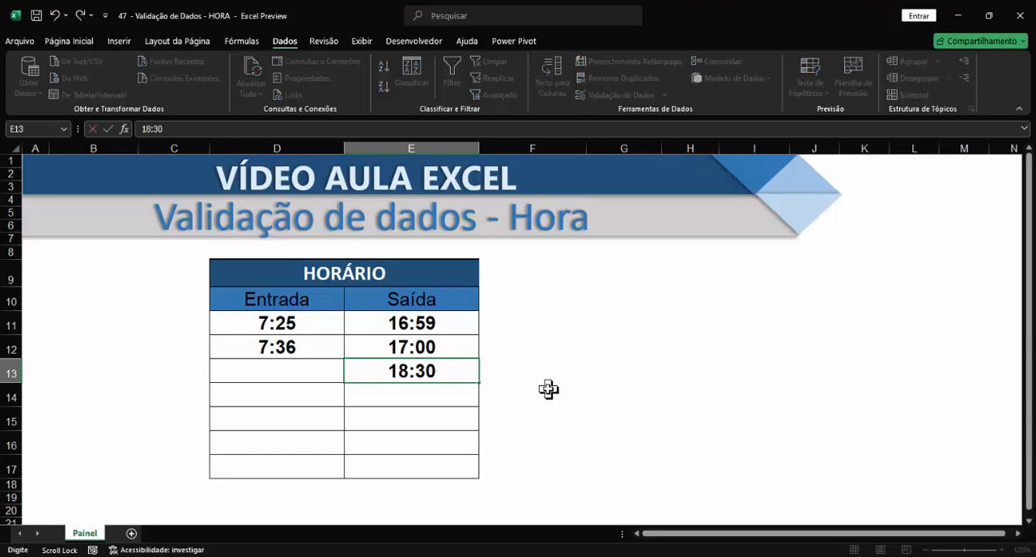
key(Return)
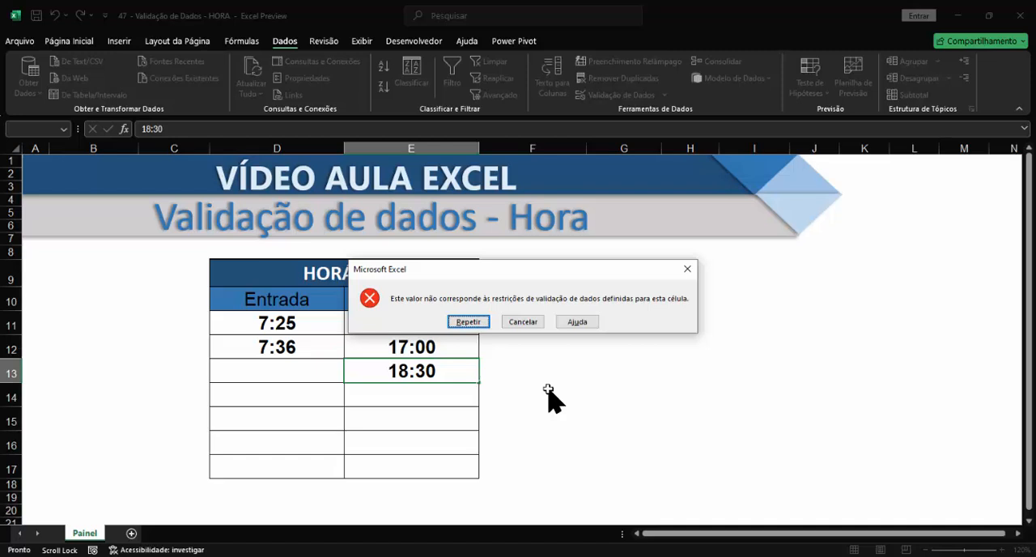
click(524, 322)
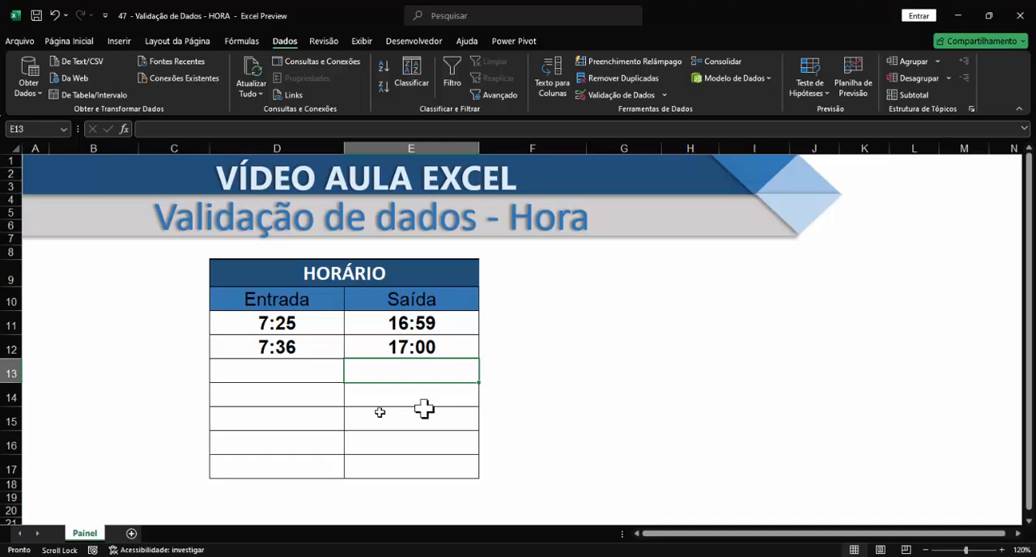
Step: Give the validation of Entrada cells D11:D17 an error alert titled "ATENÇÃO!!!" with the message "Horário incorreto."
click(293, 331)
drag(285, 374, 284, 470)
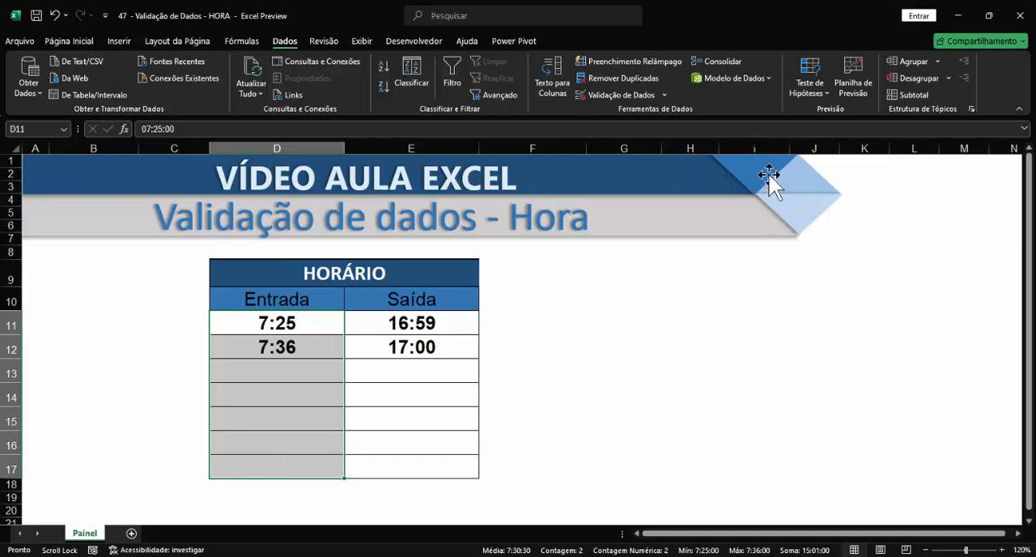
click(663, 96)
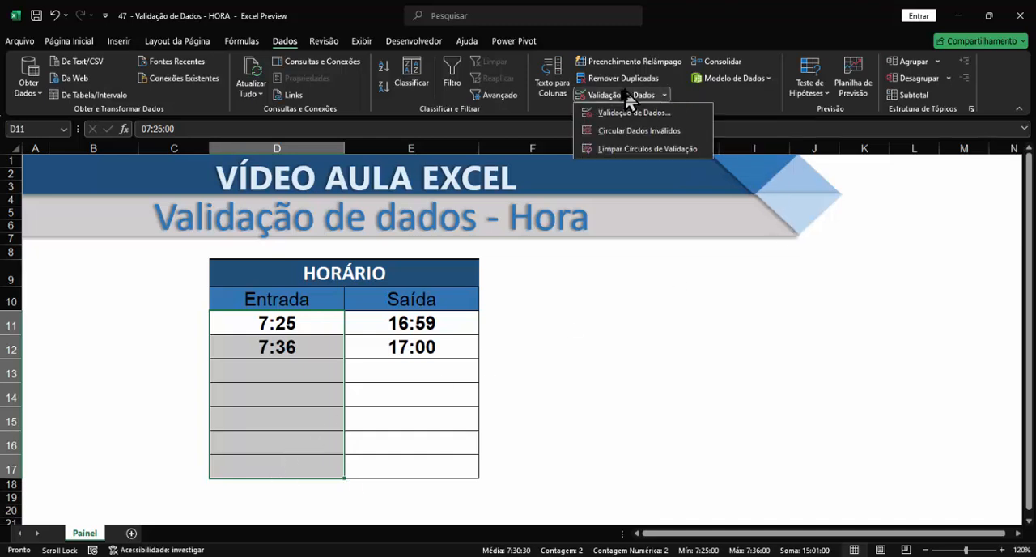
click(625, 97)
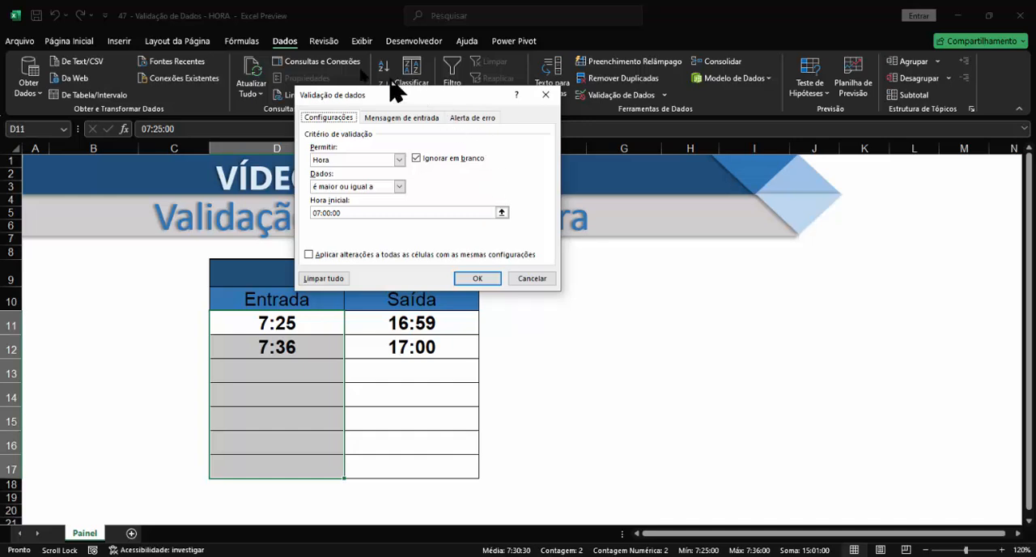
click(482, 119)
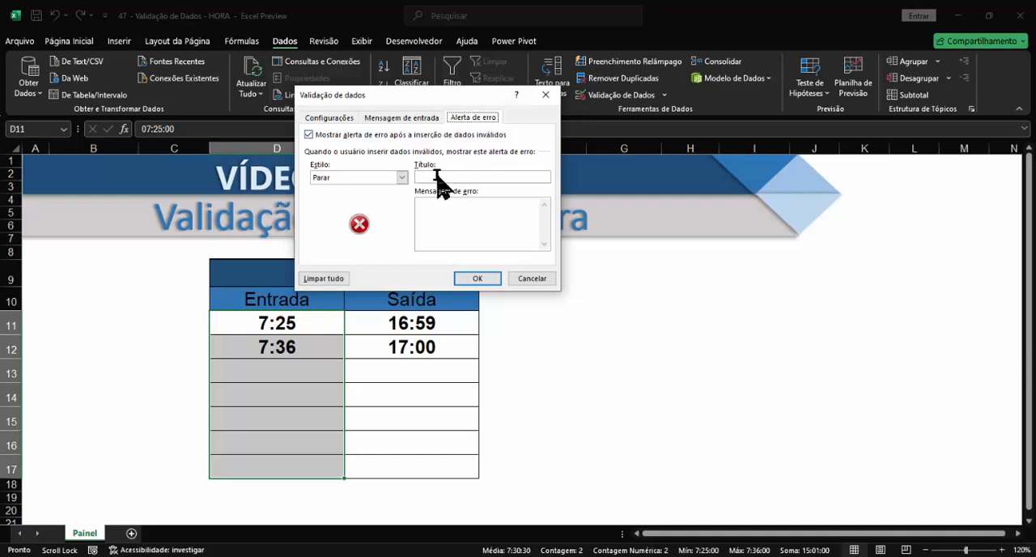
click(434, 204)
click(444, 176)
text(ATE)
text(NÇÃO!!!)
text(H)
text(orá)
text(rio incorreto.)
Step: Set the Entrada error alert's style to Aviso and apply the validation settings
click(402, 178)
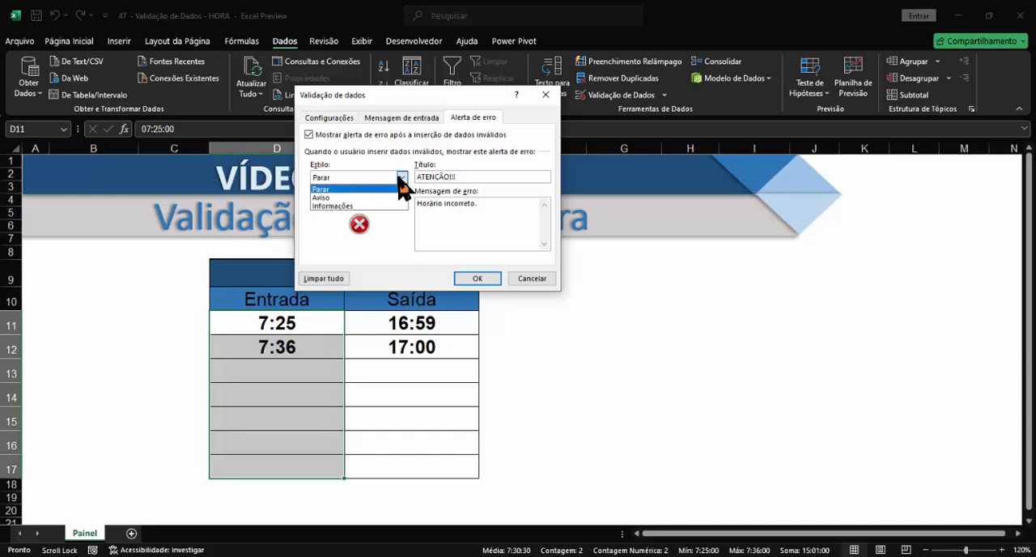
click(327, 197)
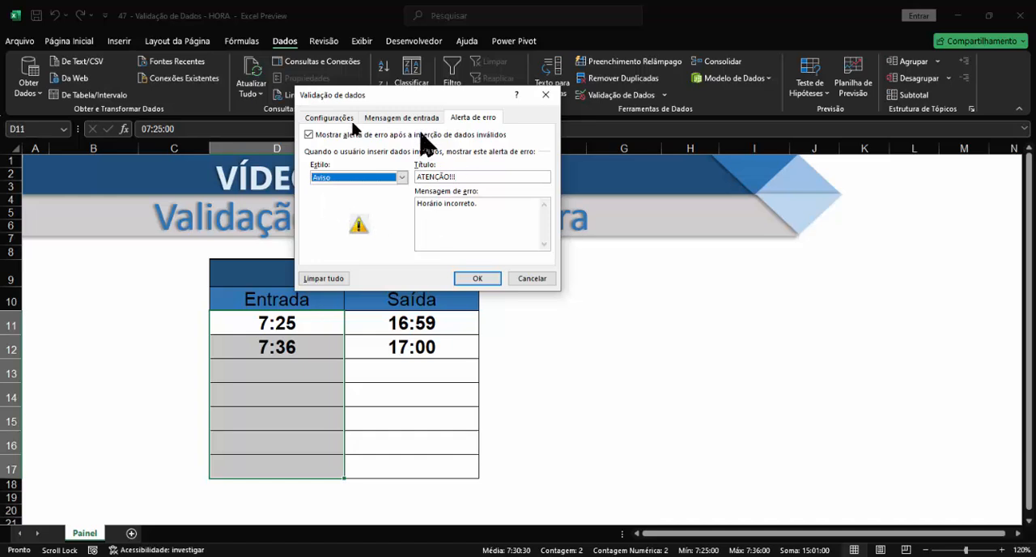
click(478, 279)
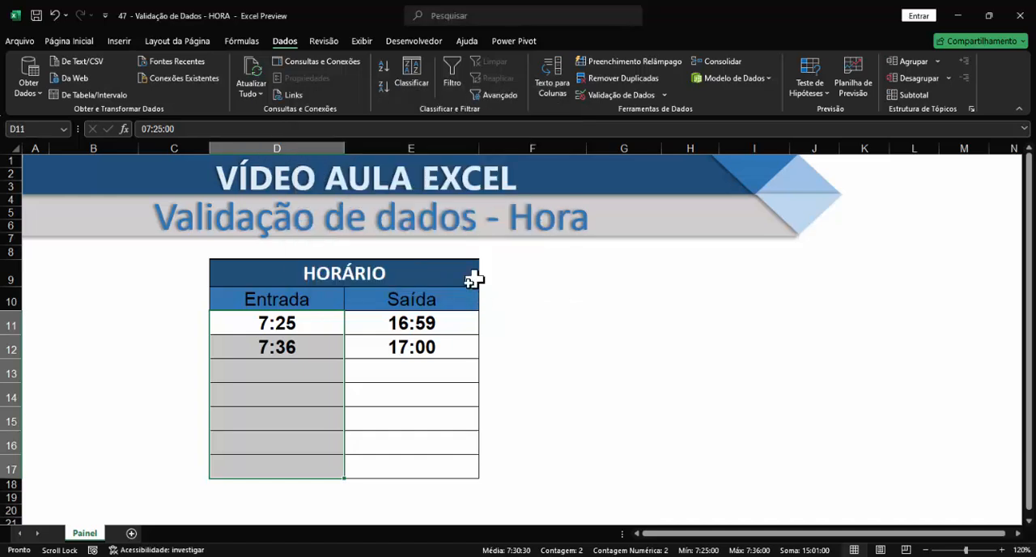
Step: Enter 06:50 in Entrada cell D13 to test the alert, choosing to keep the out-of-range time
click(293, 373)
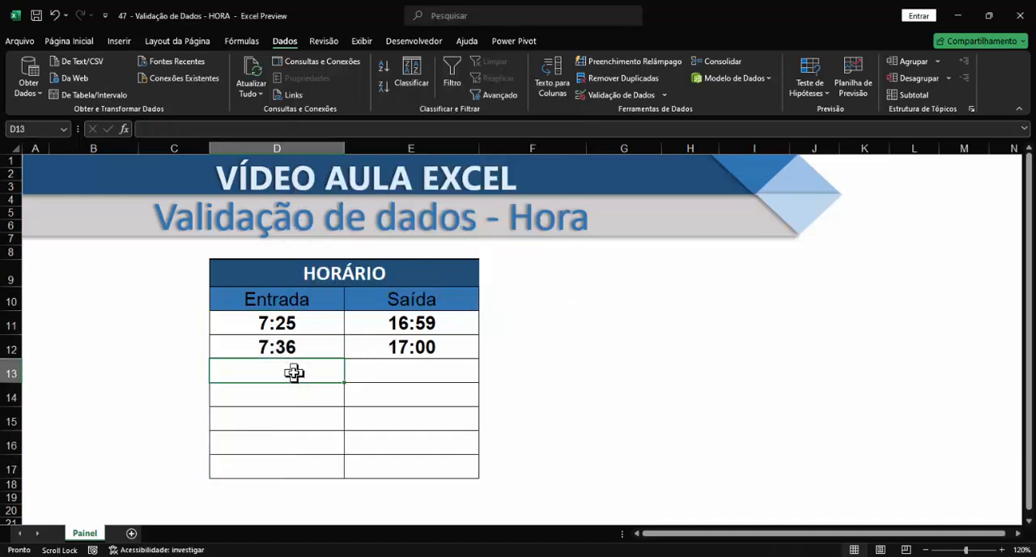
text(06)
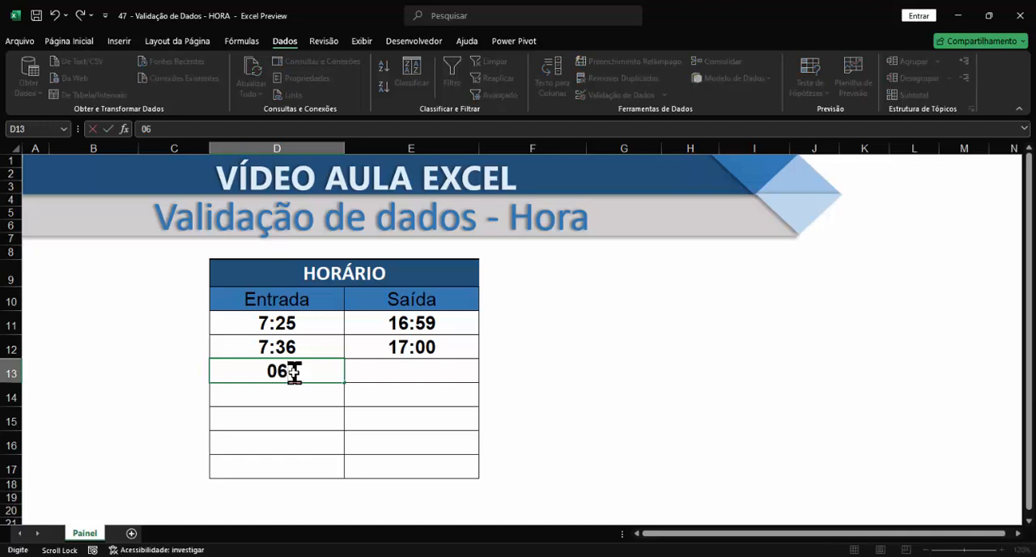
text(:50)
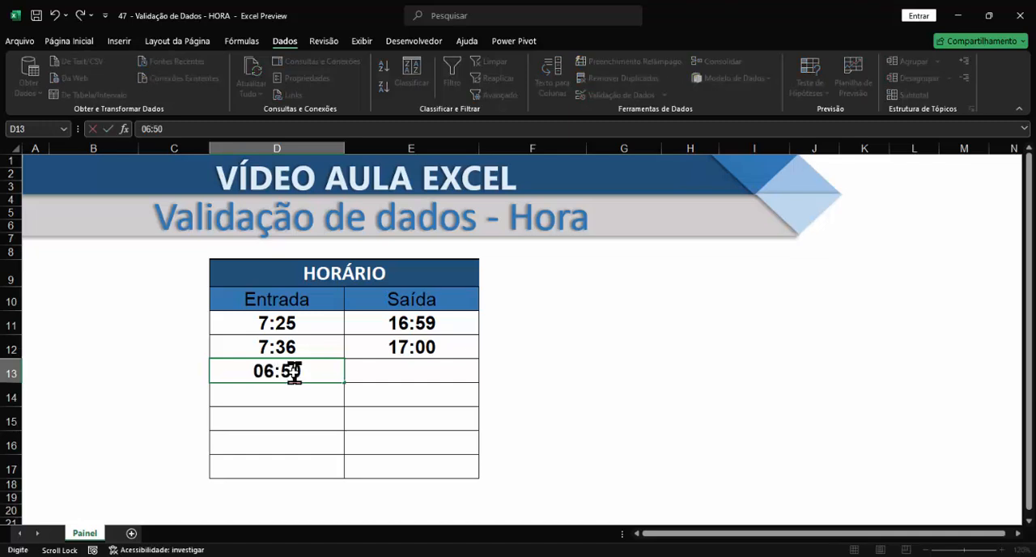
key(Return)
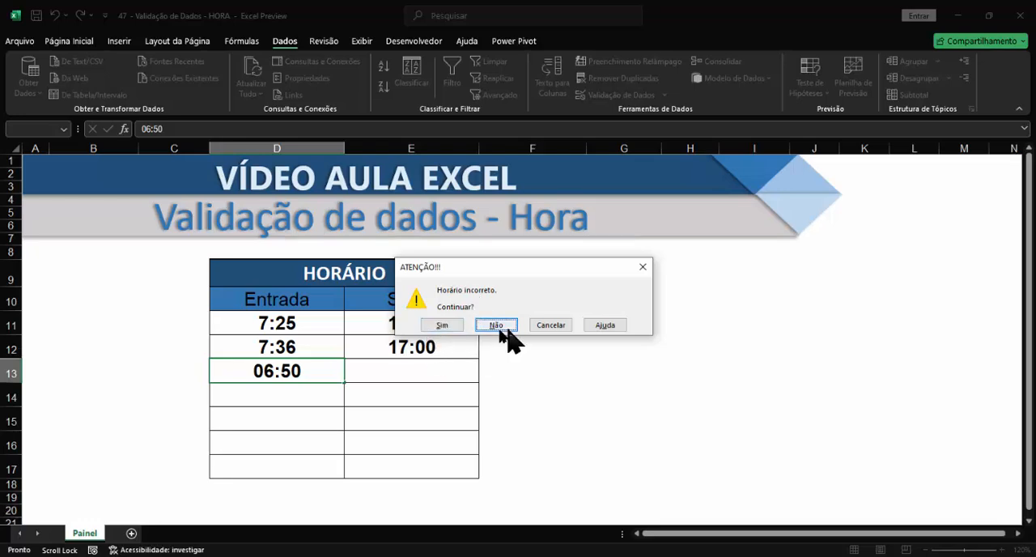
click(444, 327)
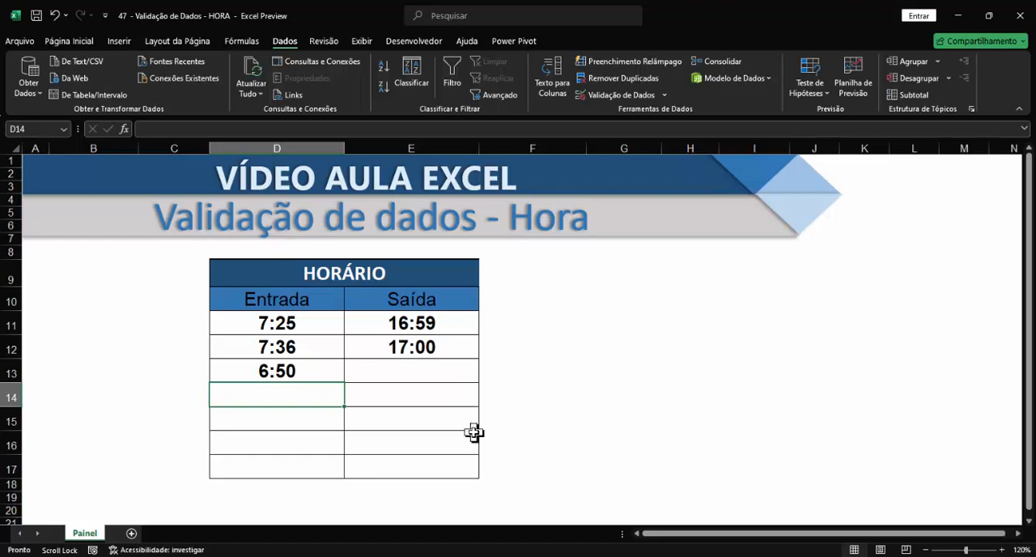
Step: Give the validation of Saída cells E11:E17 an error alert titled "Atenção!!!" with the message "Horário Incorreto."
drag(419, 327, 428, 465)
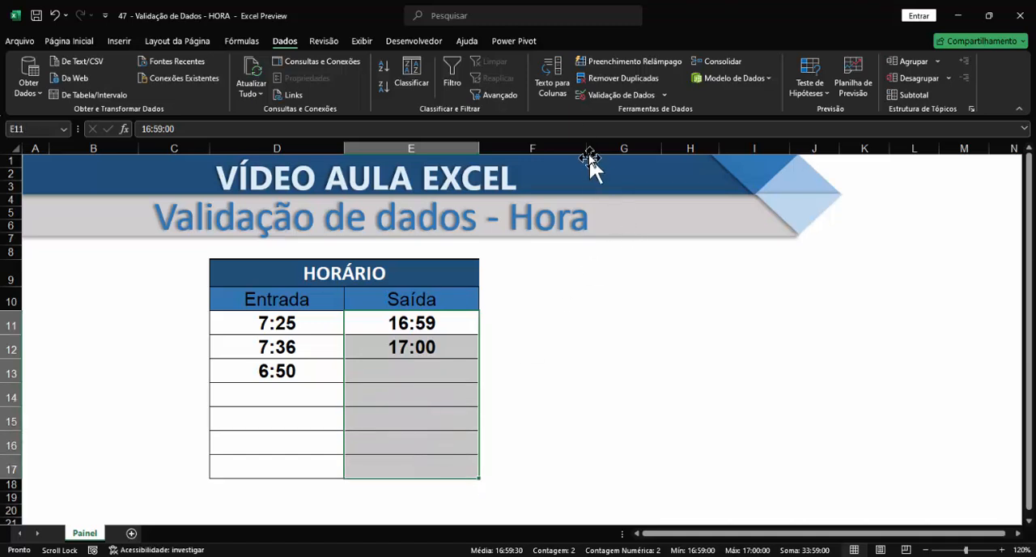
click(600, 96)
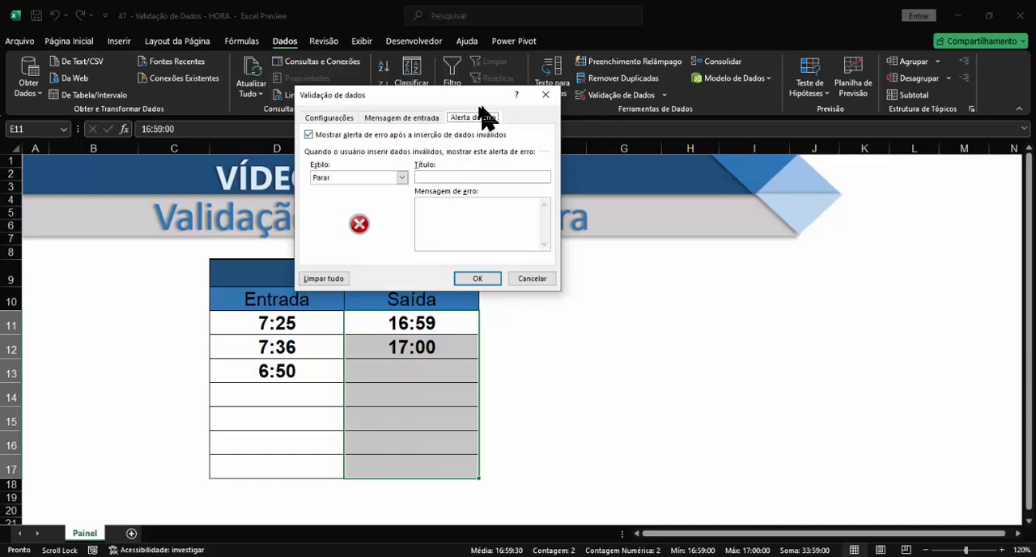
click(439, 177)
text(Atenção!!!)
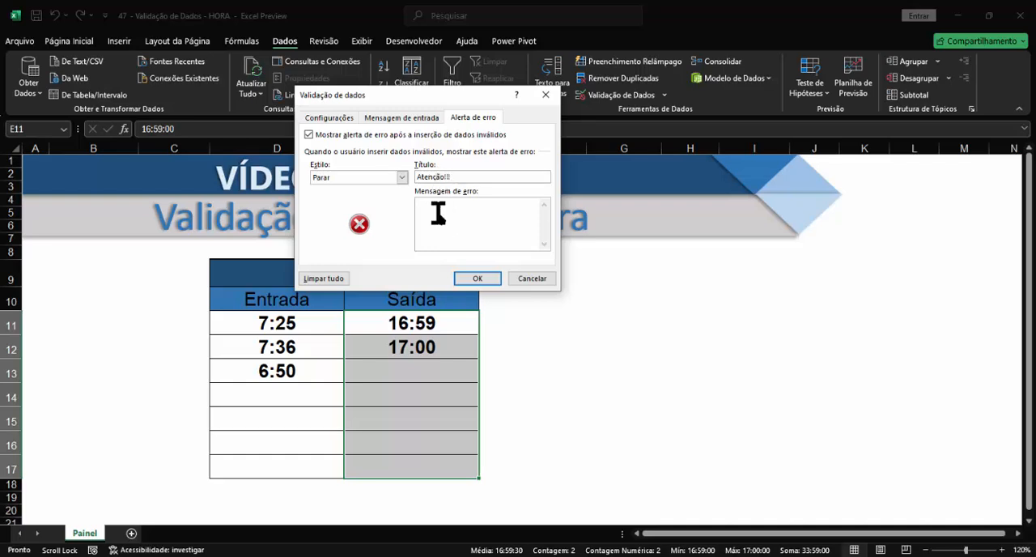
click(438, 213)
text(G)
text(Ho)
text(rário incorreto.)
Step: Set the Saída error alert's style to Informações and apply the validation settings
click(402, 177)
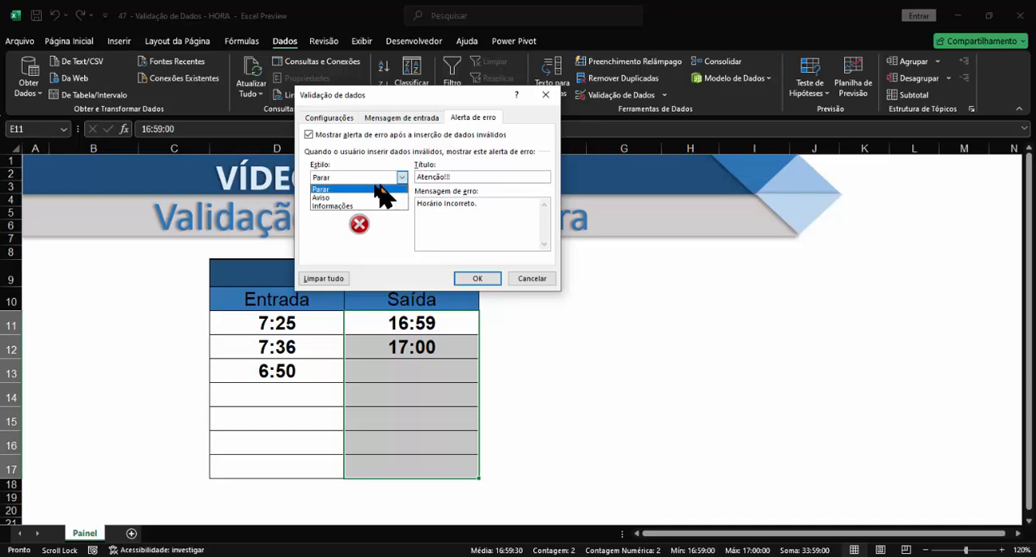
click(328, 205)
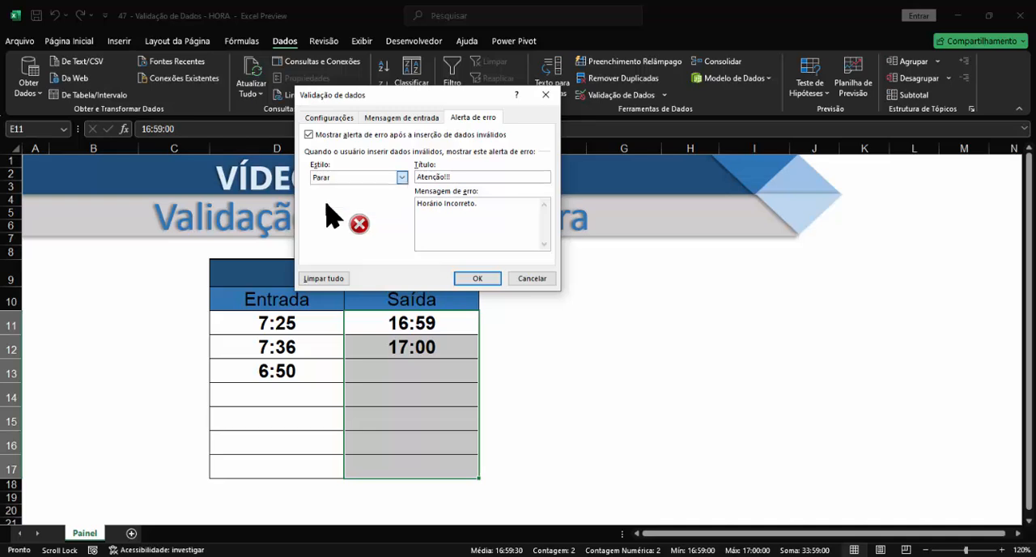
click(479, 279)
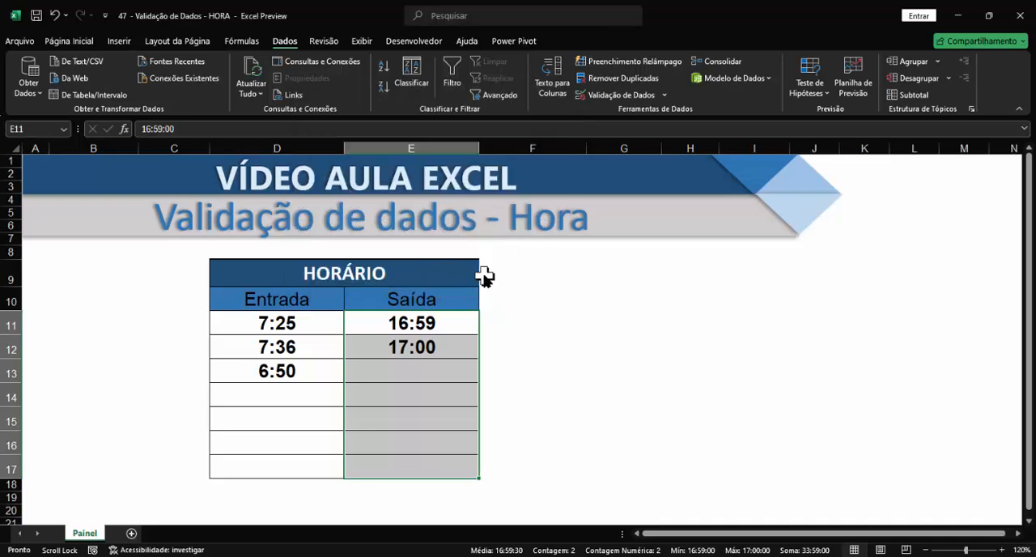
Step: Enter 18:30 in Saída cell E13 to test the alert, accepting the out-of-range time
click(421, 373)
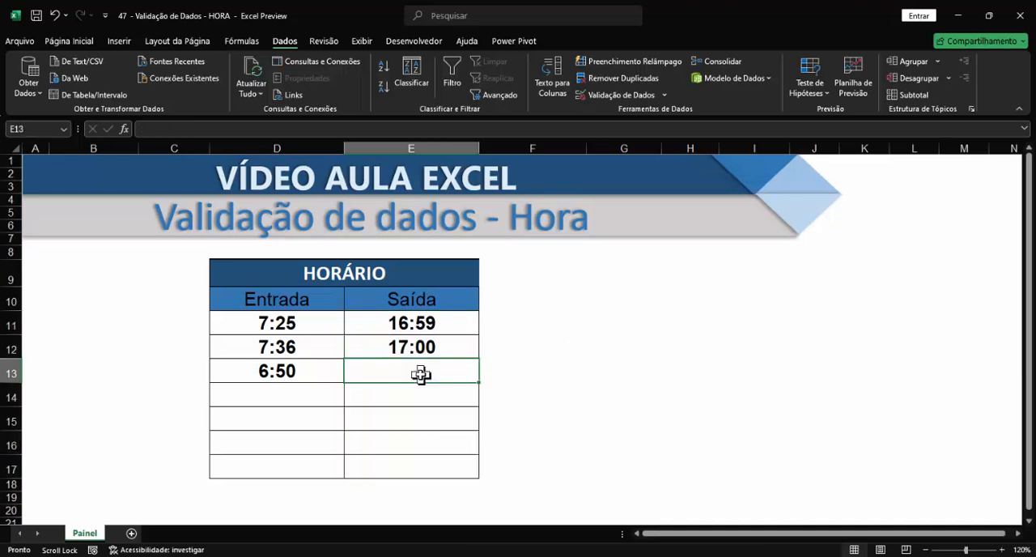
text(1)
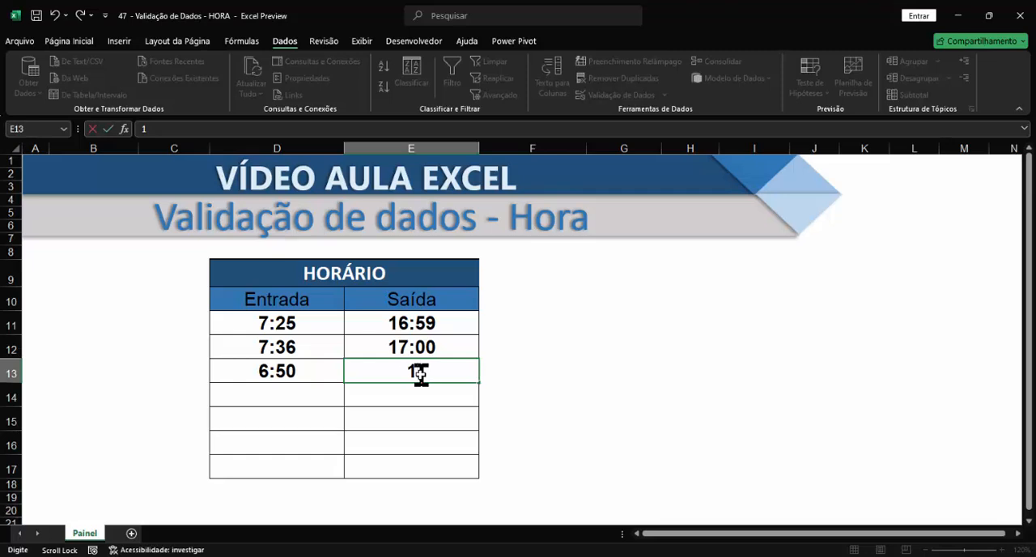
text(8:30)
key(Return)
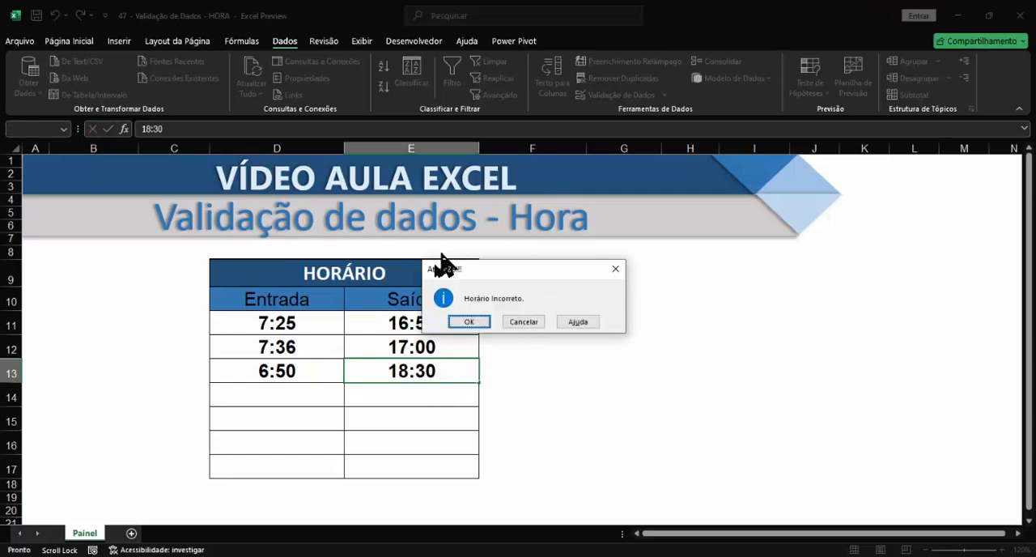
click(469, 322)
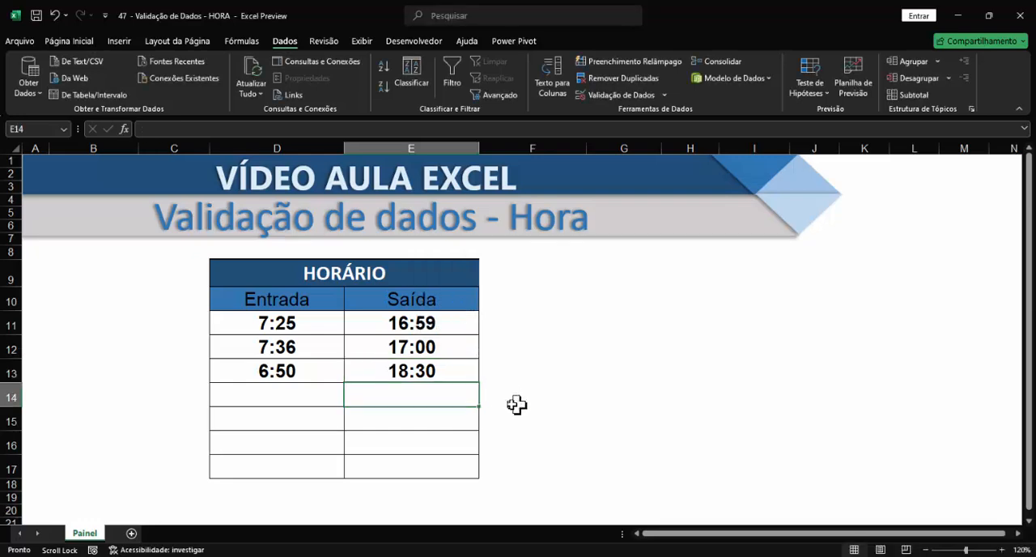
Step: Enter 05:30 in Entrada cell D14, choosing to continue despite the validation alert
click(256, 397)
text(0)
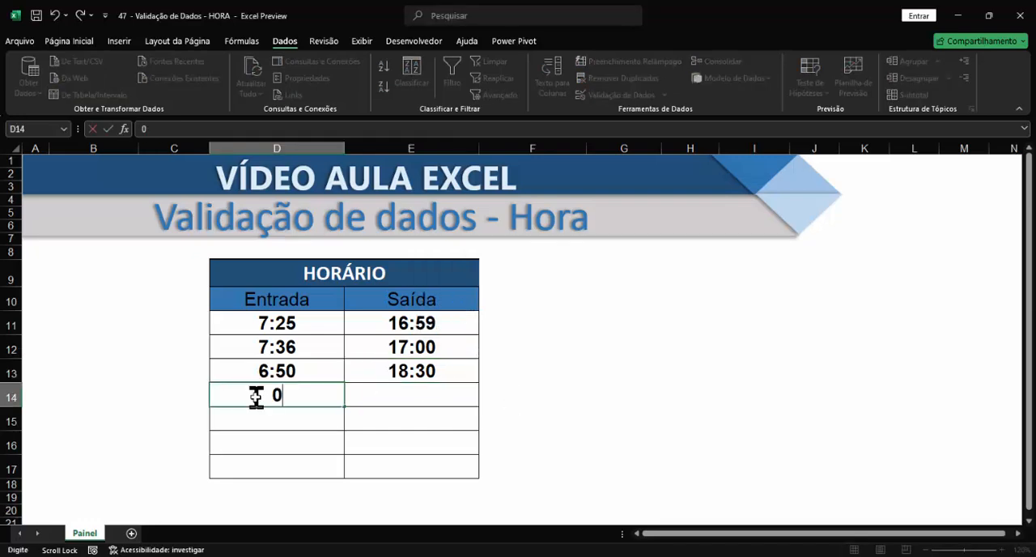
text(5:30)
key(Return)
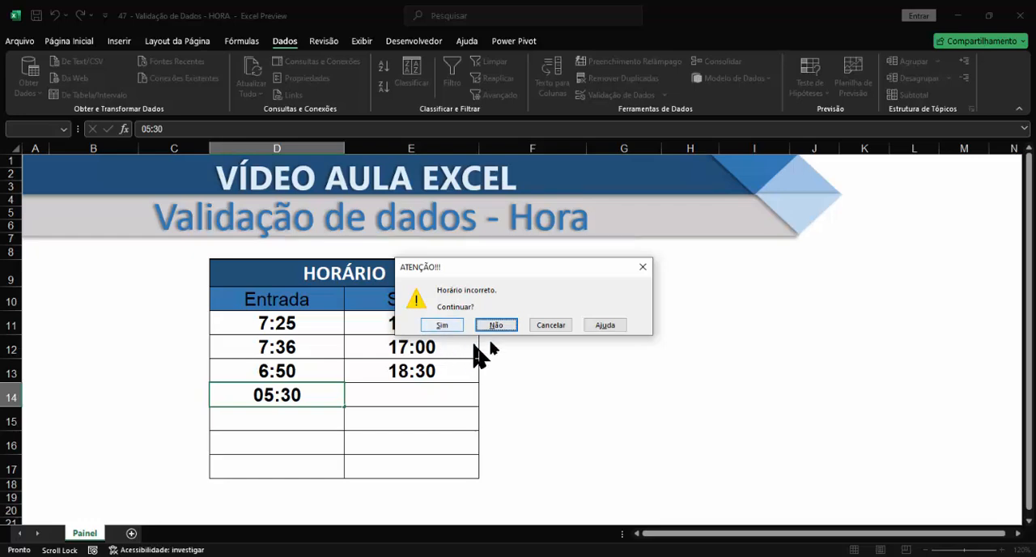
click(442, 325)
Step: Enter 19:30 in Saída cell E14 and accept the value despite the validation alert
click(400, 398)
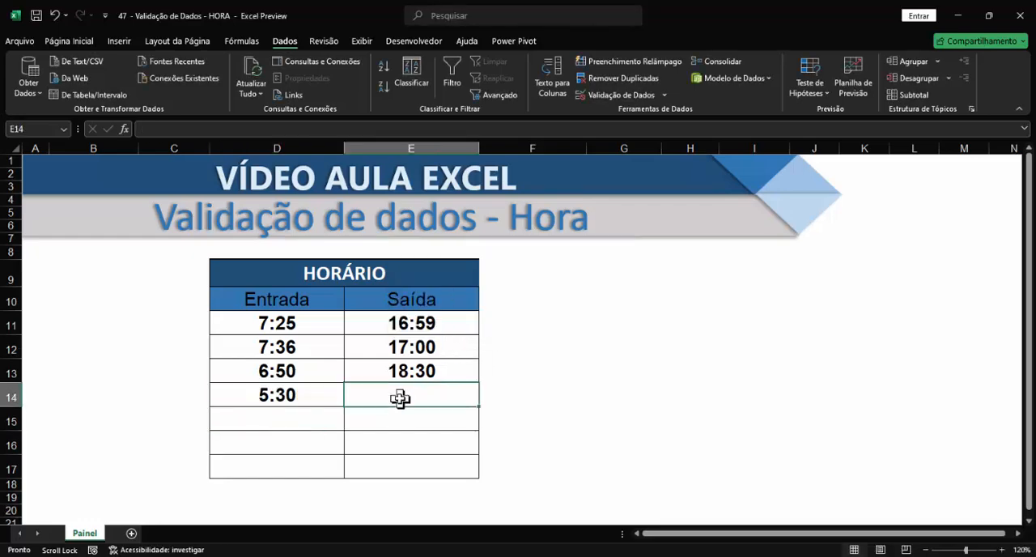
text(19:30)
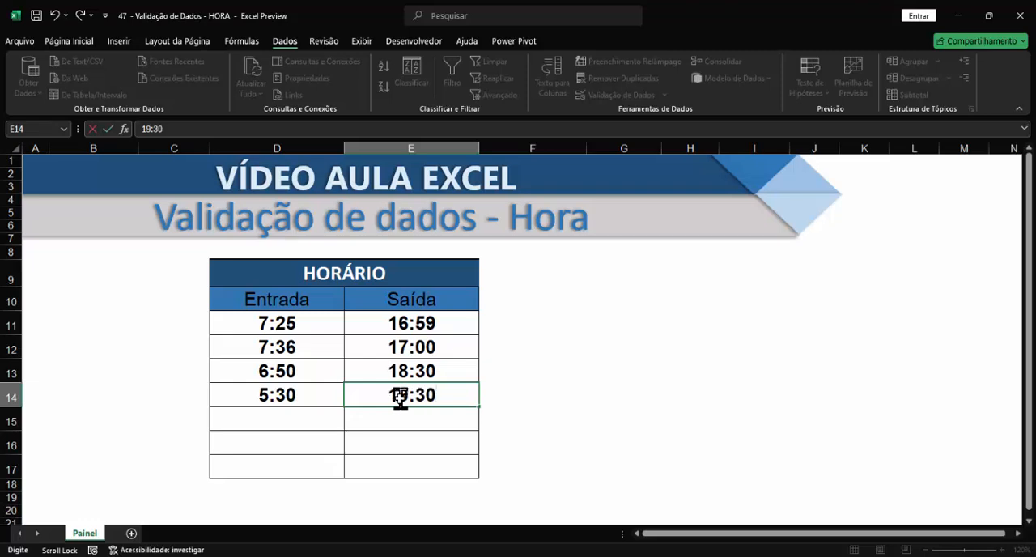
key(Return)
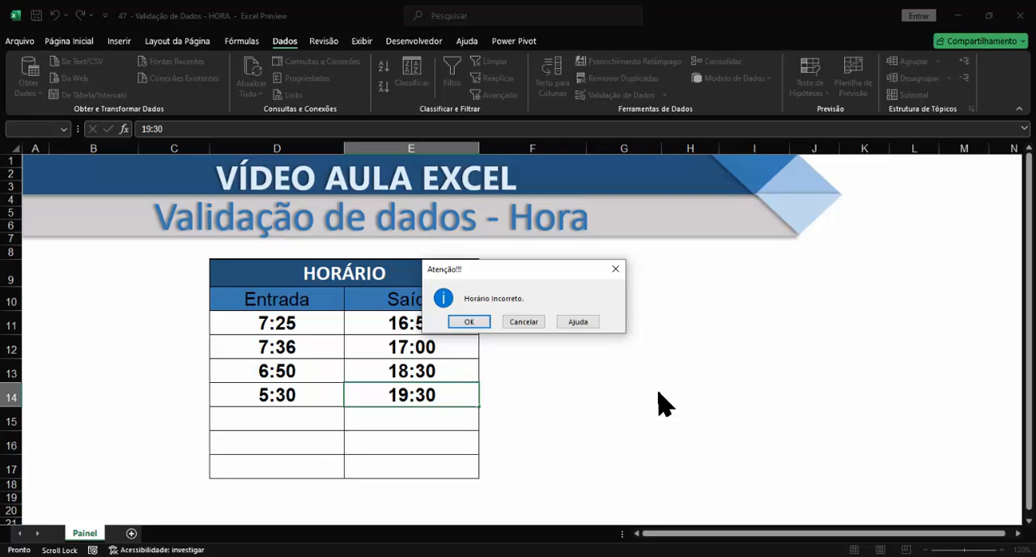
click(468, 323)
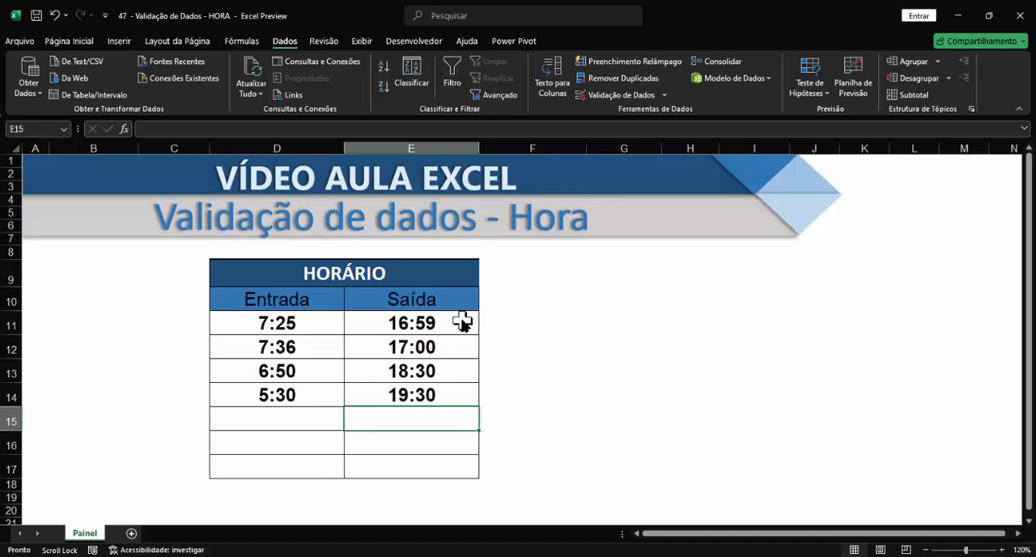